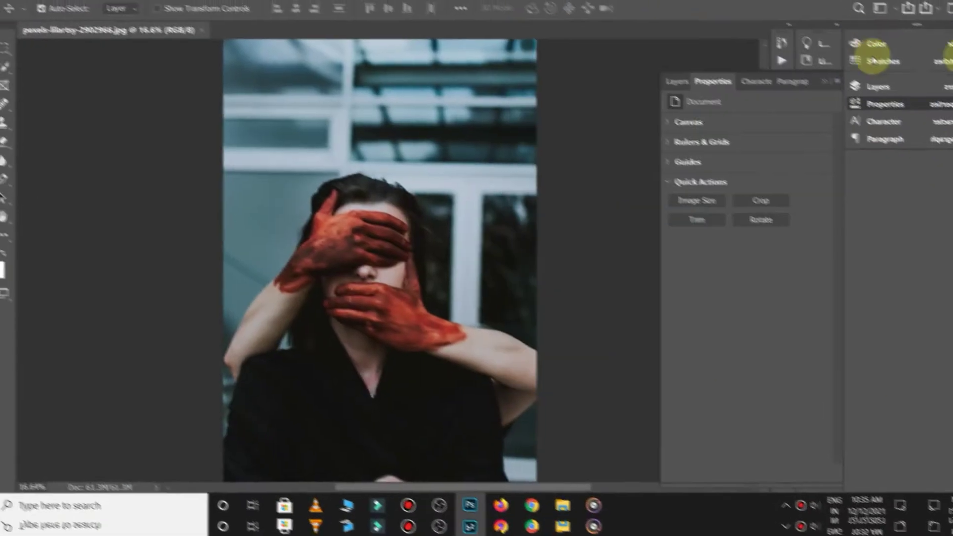
Bring the opened portrait of the woman with red-painted hands into view
scroll(261, 444, "up", 3)
With the Pen tool, trace from the shirt's left edge up the arm and hand
key("p")
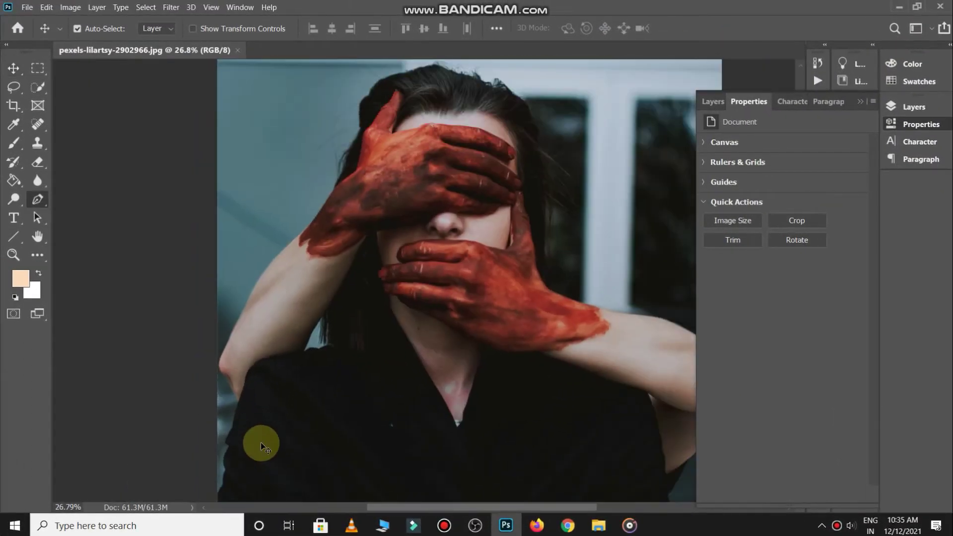
scroll(248, 447, "up", 2)
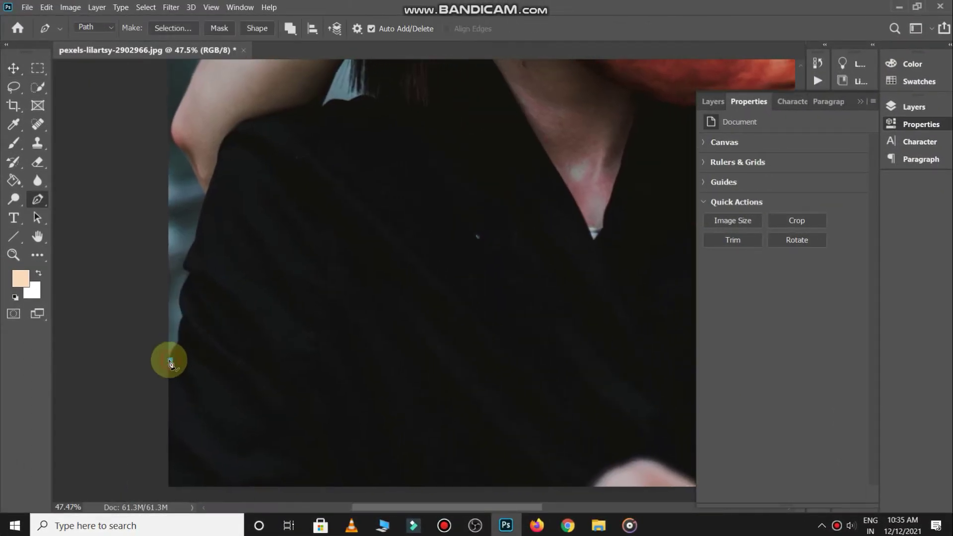
left_click(183, 316)
left_click(187, 263)
left_click(196, 240)
left_click(204, 196)
mouse_move(199, 113)
left_mouse_down()
mouse_move(280, 201)
mouse_move(347, 177)
left_mouse_up()
left_click(247, 247)
left_click_drag(381, 120, 298, 270)
left_click(284, 260)
left_click(320, 177)
Continue the outline over the top of the hair and down the far side to the neck
left_click_drag(334, 121, 361, 107)
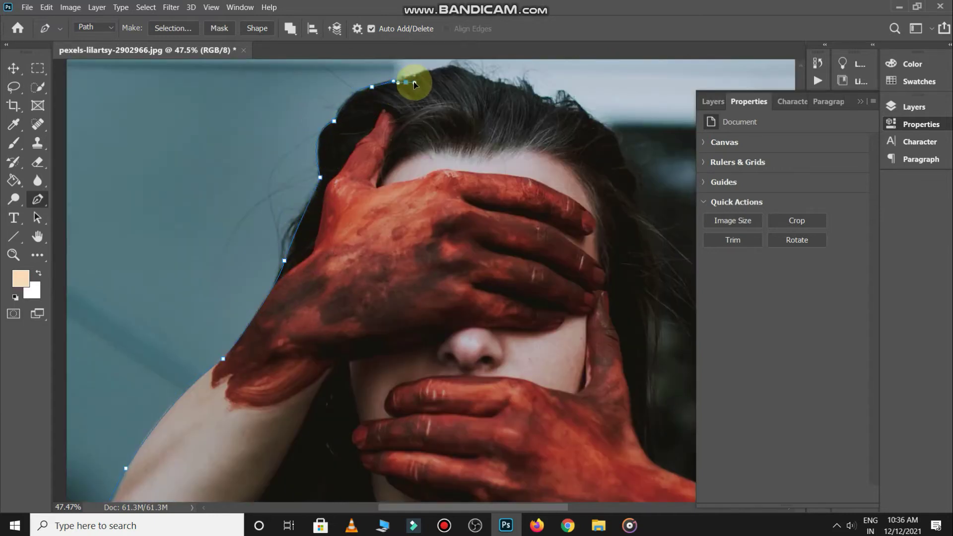
left_click_drag(632, 123, 432, 139)
left_click(457, 232)
left_click(458, 277)
left_click(457, 370)
left_click(471, 446)
mouse_move(472, 447)
left_mouse_down()
mouse_move(391, 276)
mouse_move(417, 284)
left_mouse_up()
Finish the path along the right forearm and shirt edge to the image's bottom-left corner
left_click_drag(467, 333, 261, 280)
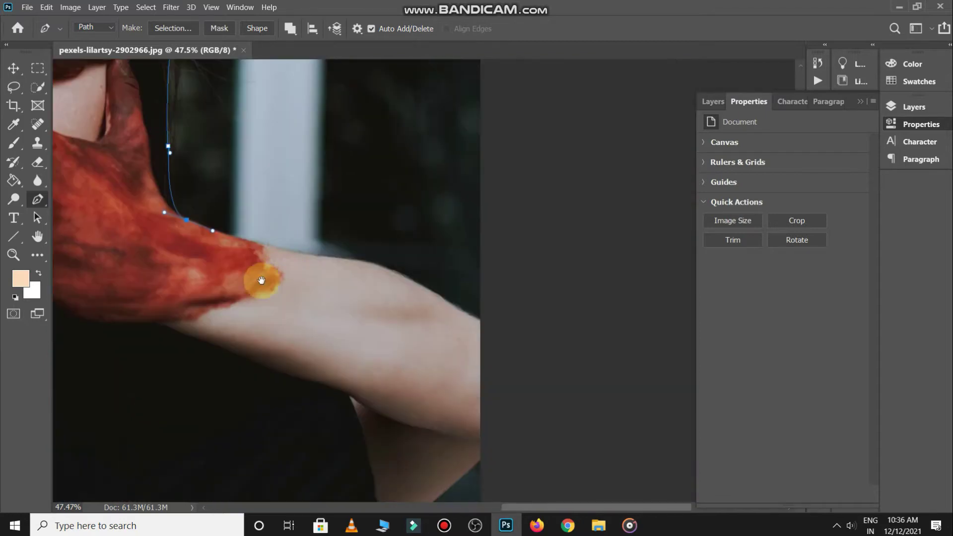
left_click_drag(484, 328, 527, 204)
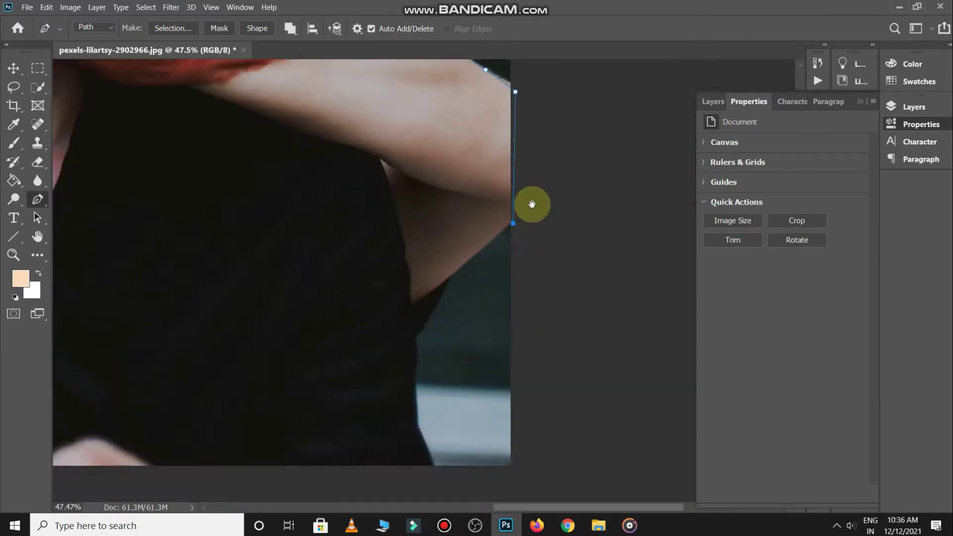
left_click(566, 162)
left_click(478, 230)
left_click(478, 286)
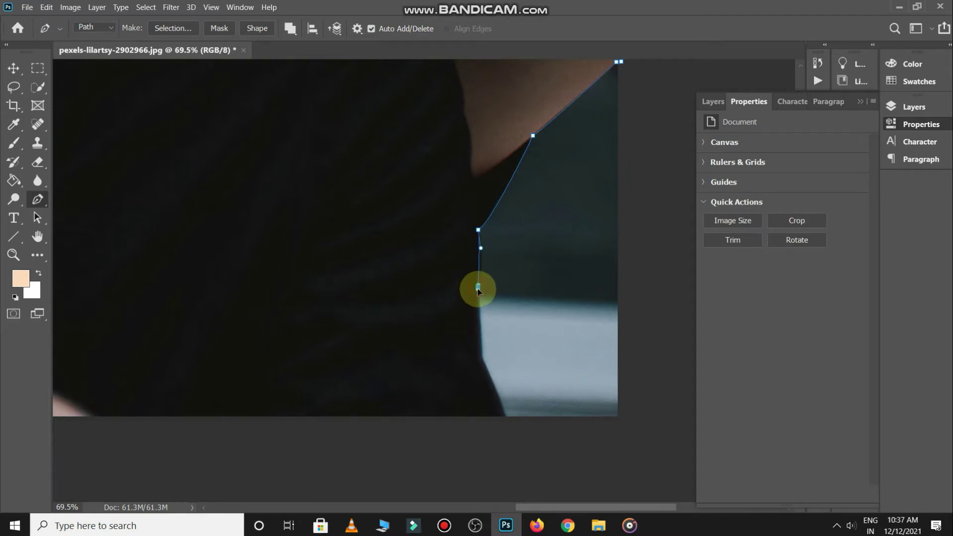
left_click(482, 354)
left_click_drag(499, 413, 476, 311)
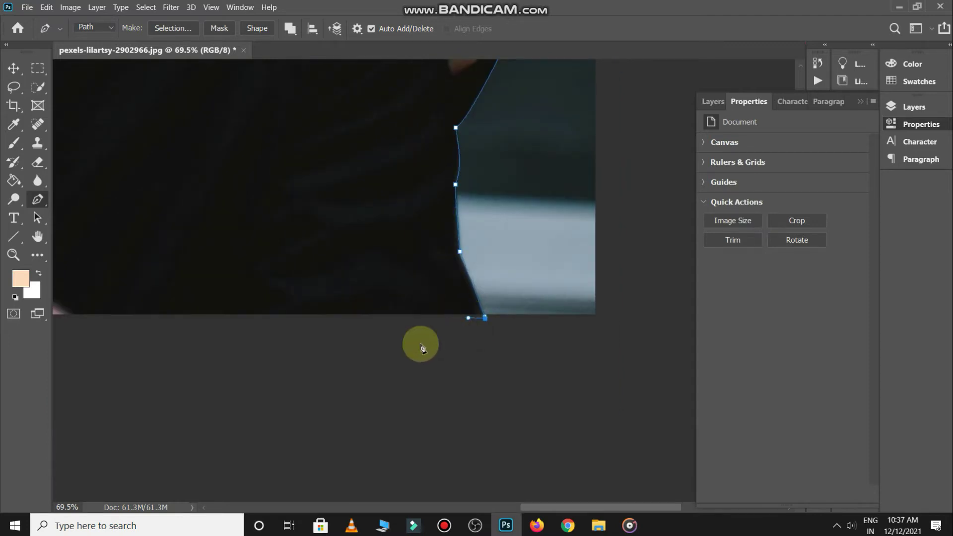
scroll(347, 333, "left", 5)
scroll(347, 357, "left", 10)
scroll(392, 387, "up", 1)
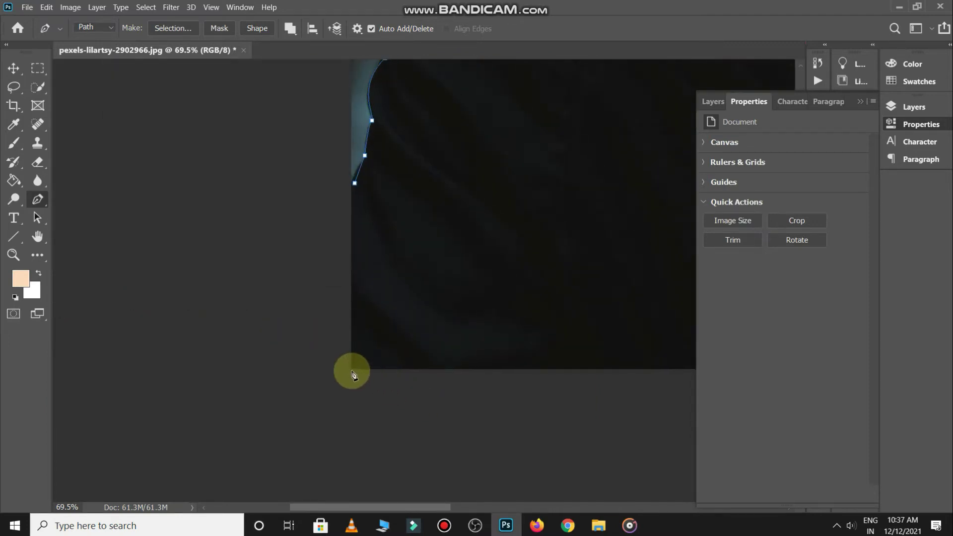
left_click(352, 370)
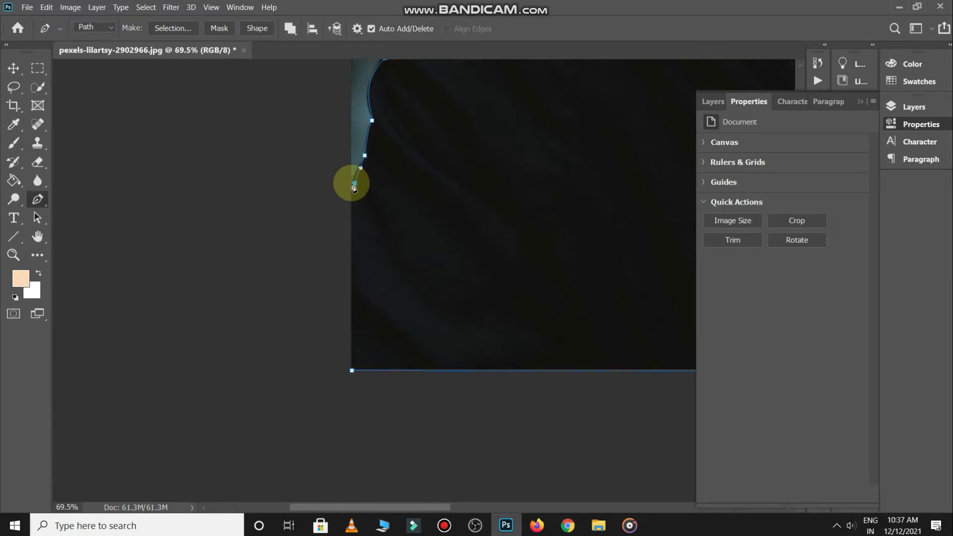
Add a layer mask hiding everything outside the woman's outline
scroll(359, 190, "down", 5)
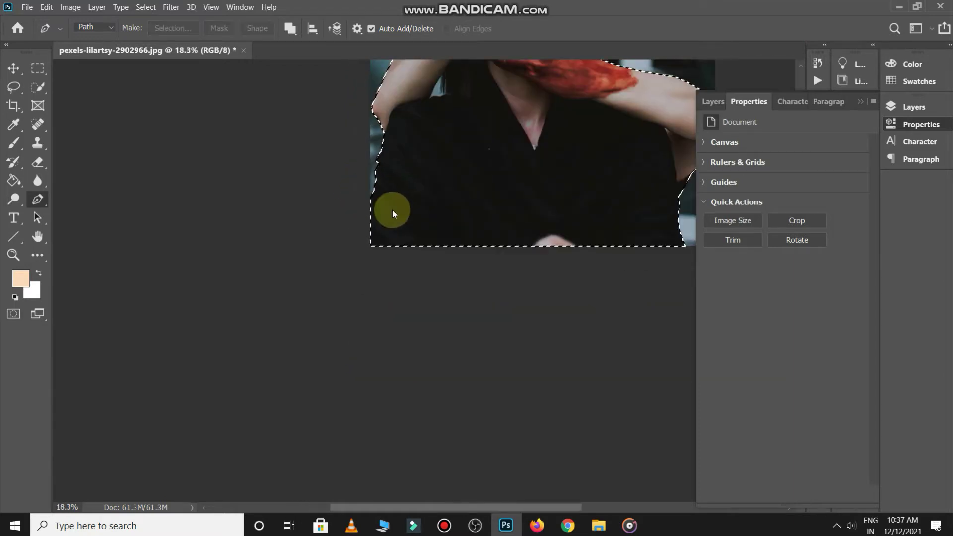
scroll(392, 210, "down", 4)
left_click(713, 100)
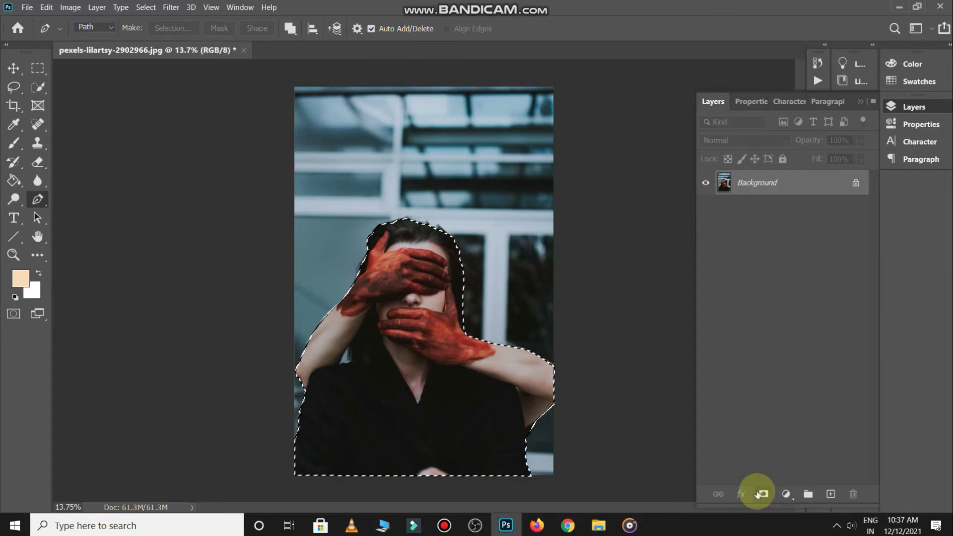
left_click(759, 493)
Enlarge the cut-out woman from her top-left corner and shift her right and down
scroll(660, 386, "down", 1)
key("v")
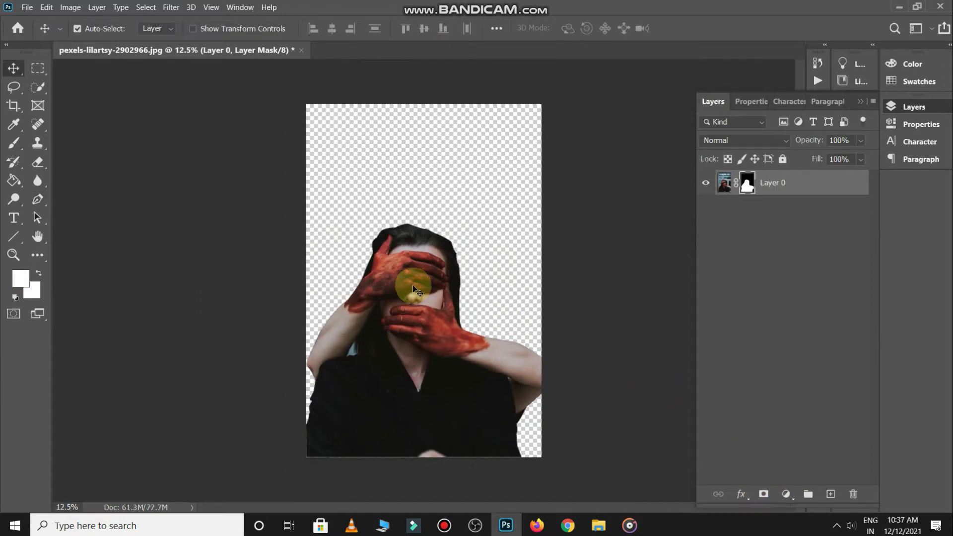
key("ctrl+t")
left_click_drag(414, 270, 427, 270)
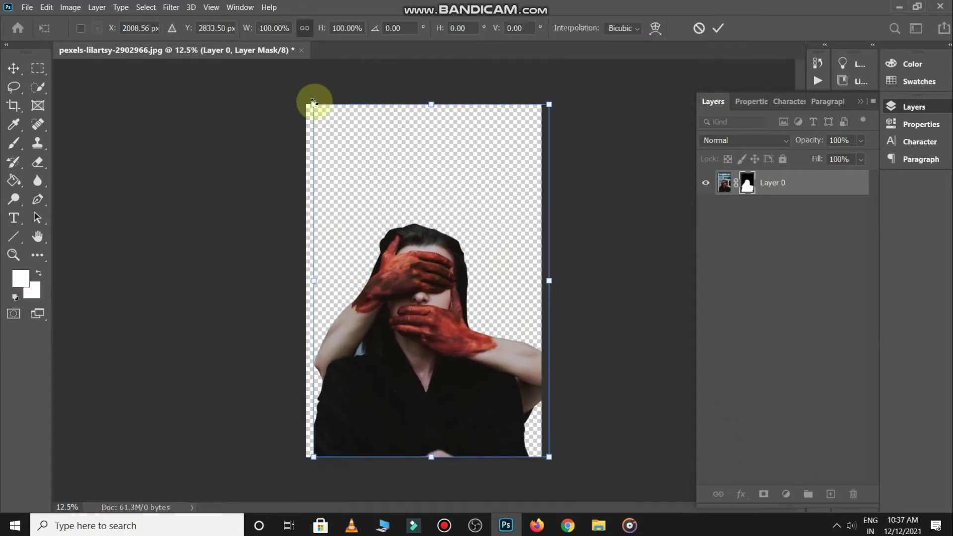
left_click_drag(313, 102, 249, 76)
left_click_drag(407, 253, 425, 263)
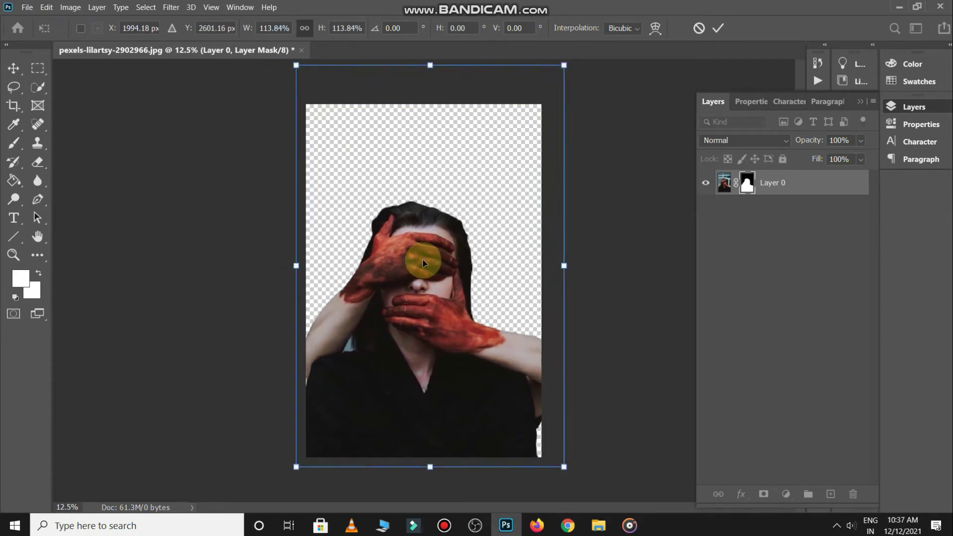
key("Return")
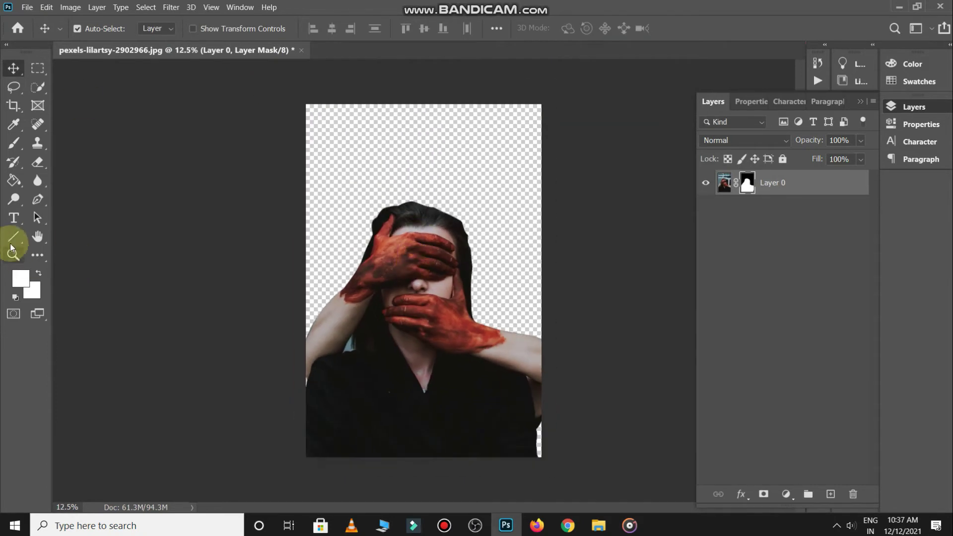
left_click(14, 236)
Draw a full-canvas rectangle below the woman's layer with a near-black fill
left_click(85, 230)
mouse_move(291, 88)
left_mouse_down()
mouse_move(478, 302)
mouse_move(563, 471)
left_mouse_up()
left_click(713, 102)
left_click_drag(789, 186, 734, 218)
double_click(725, 209)
left_click(648, 306)
left_click(629, 281)
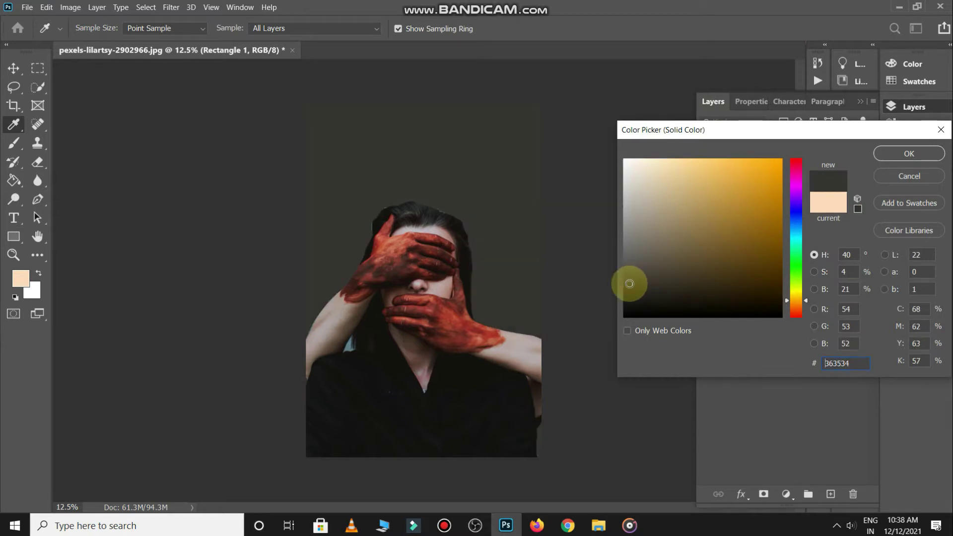
key("Return")
Place the grungy texture image and scale it to cover the whole background
key("alt+Tab")
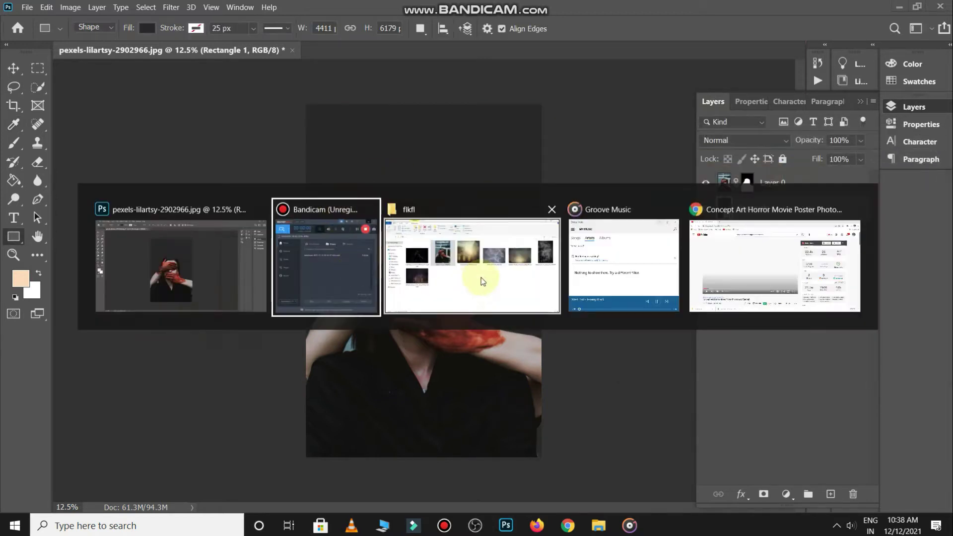
mouse_move(184, 338)
left_mouse_down()
mouse_move(469, 272)
mouse_move(605, 149)
left_mouse_up()
left_click_drag(507, 198, 372, 149)
mouse_move(485, 239)
left_mouse_down()
mouse_move(620, 455)
mouse_move(423, 234)
left_mouse_up()
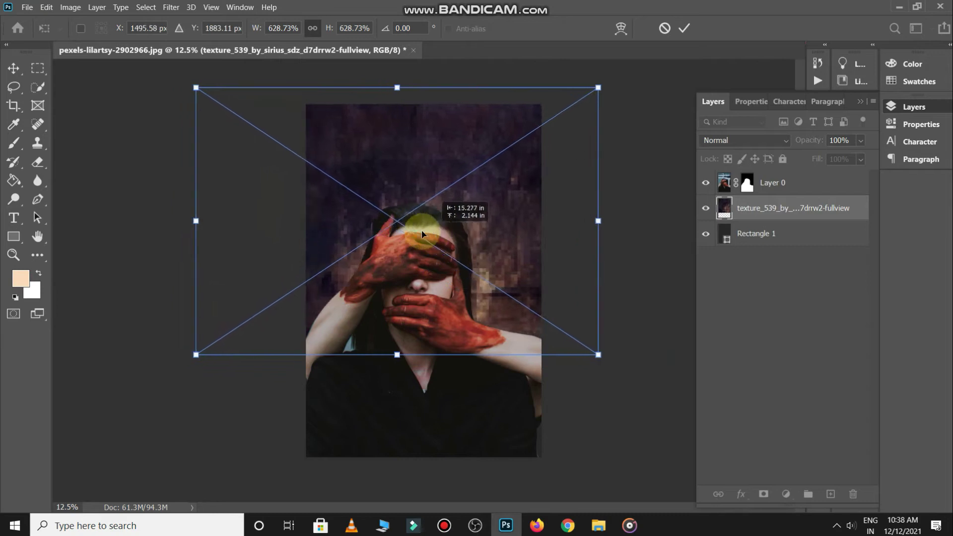
key("Return")
mouse_move(461, 196)
left_mouse_down()
mouse_move(493, 221)
mouse_move(485, 198)
left_mouse_up()
left_click(453, 209)
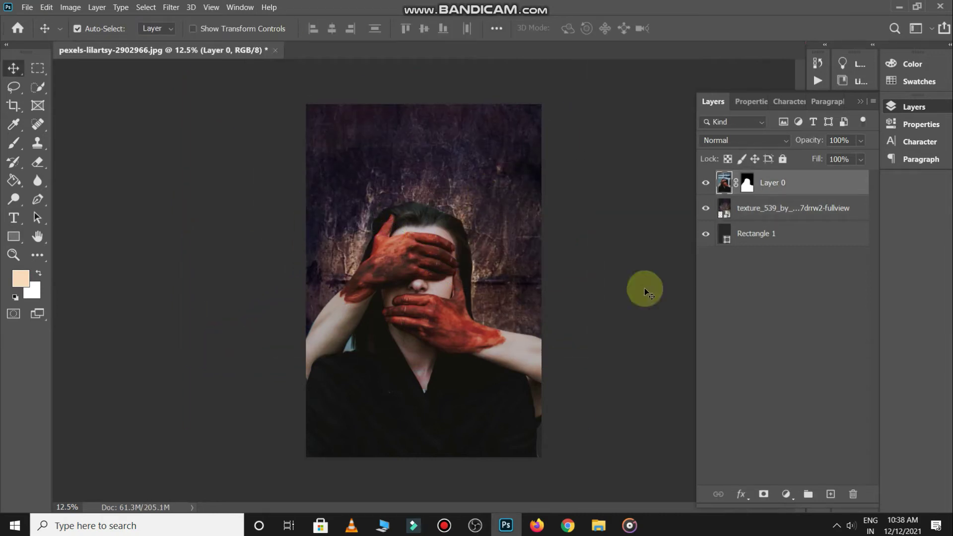
Add a Vibrance adjustment with vibrance lowered to mute the woman's colours
left_click(786, 494)
left_click(803, 371)
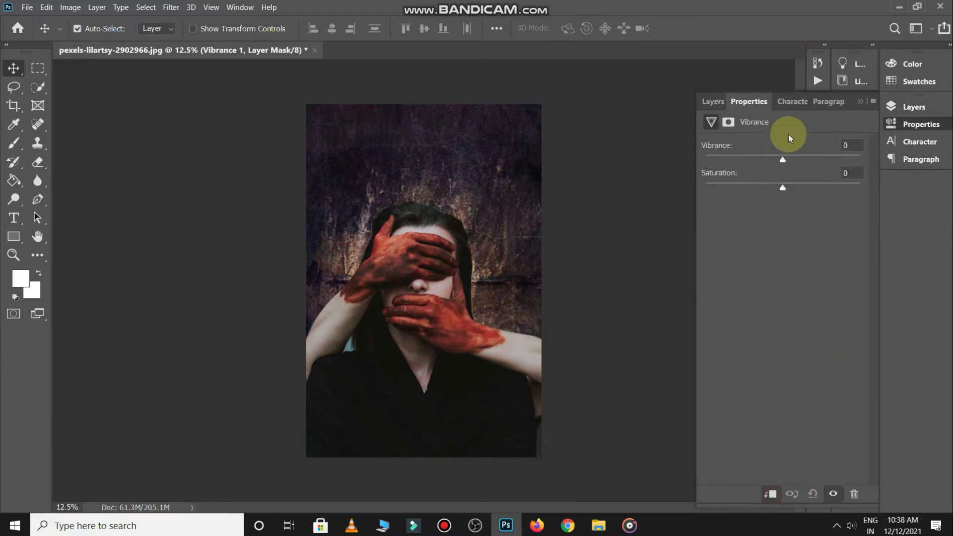
left_click_drag(781, 162, 757, 159)
Add another mask to the woman's layer and switch to a smaller brush
left_click(698, 102)
scroll(645, 230, "up", 3)
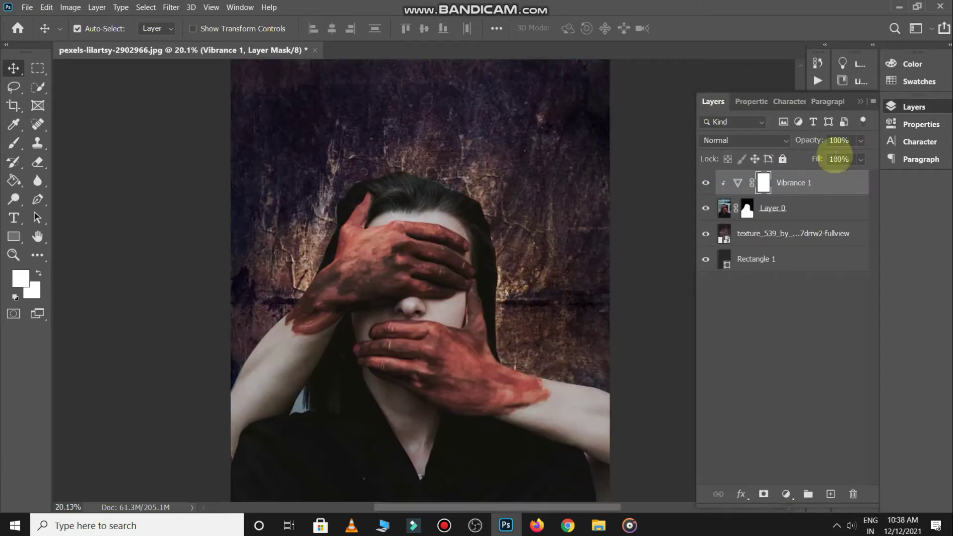
left_click(827, 215)
left_click(772, 494)
key("b")
key("bracketleft")
key("bracketleft")
key("bracketleft")
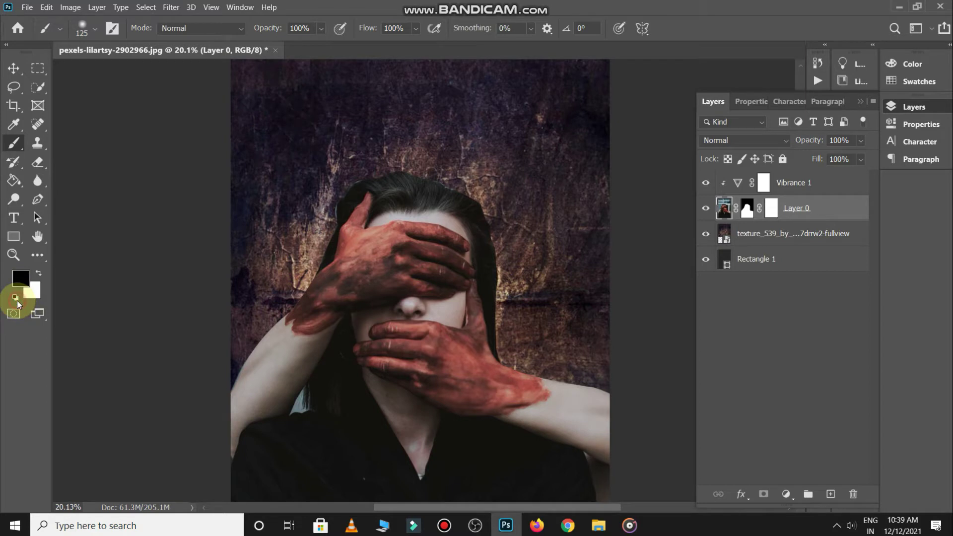
Target the woman's layer mask with a black brush at 42% opacity
left_click(722, 205)
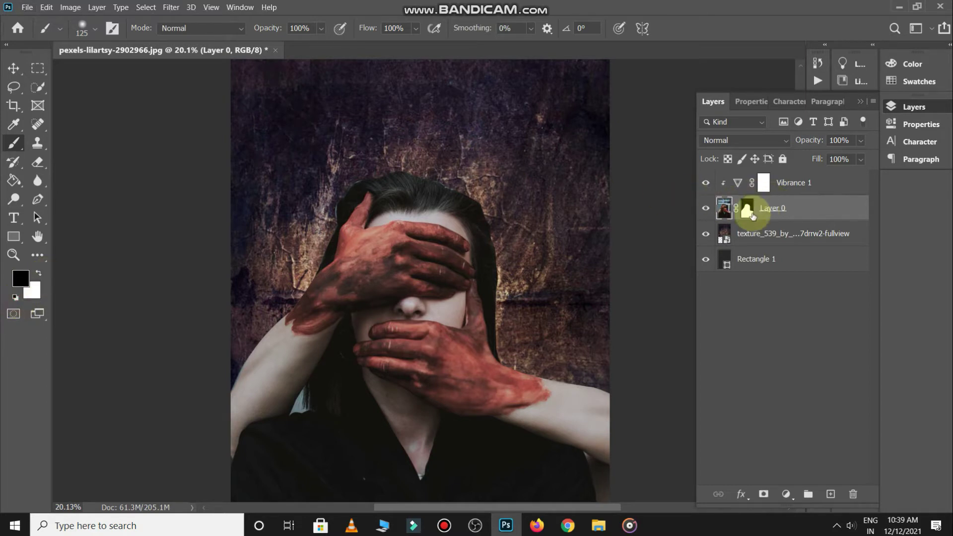
left_click_drag(450, 191, 321, 224)
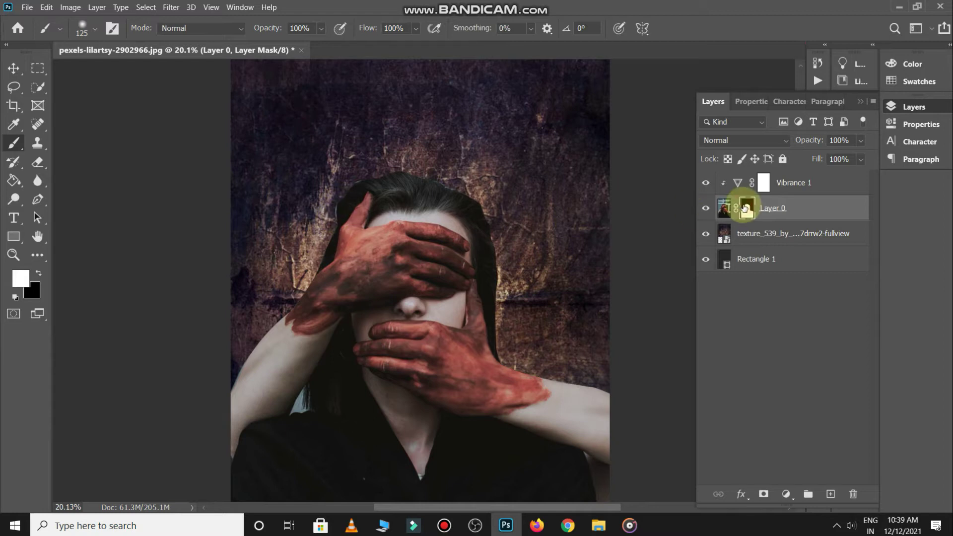
key("x")
scroll(330, 228, "up", 3)
left_click_drag(275, 28, 233, 30)
left_click_drag(341, 219, 327, 176)
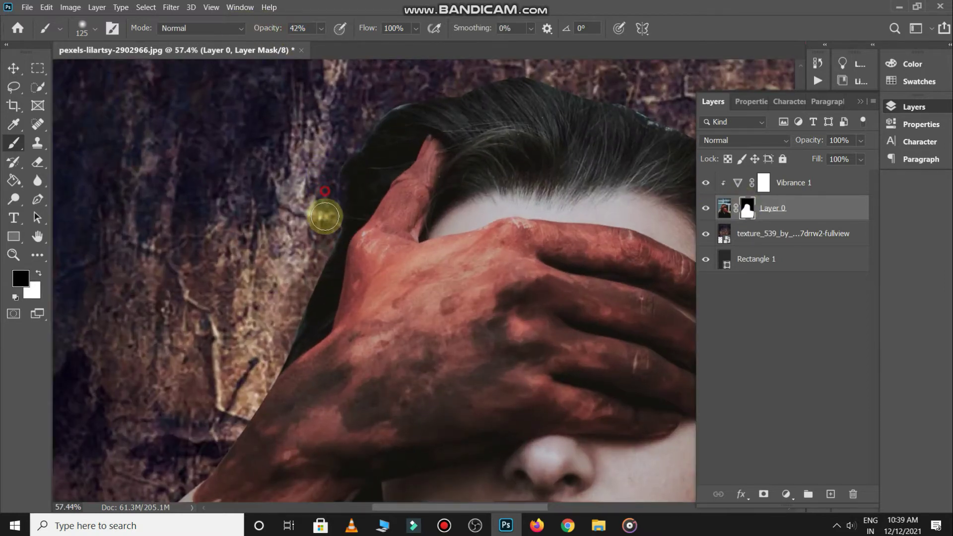
Paint along the hair edges above the hand and on the right to blend into the texture
left_click_drag(325, 216, 403, 100)
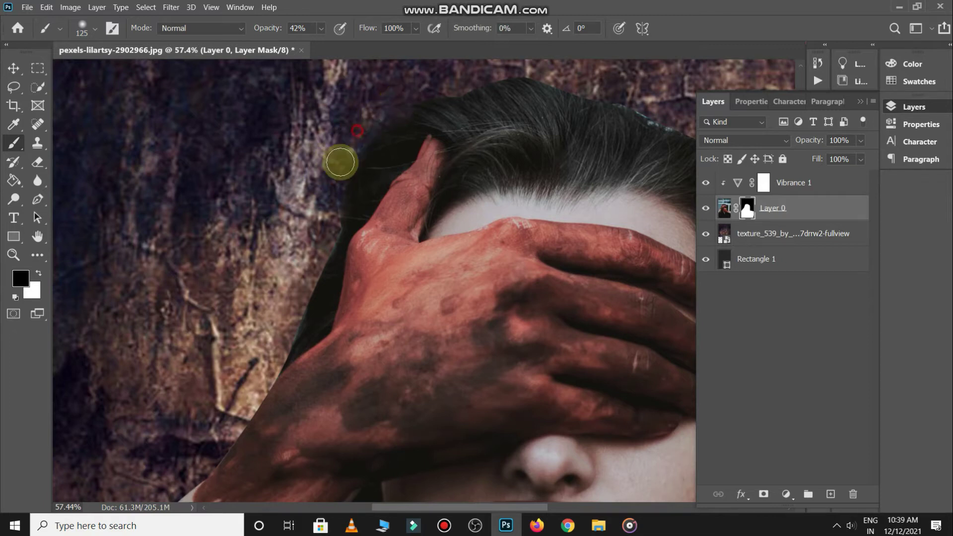
left_click_drag(611, 99, 366, 179)
mouse_move(320, 156)
left_mouse_down()
mouse_move(357, 175)
mouse_move(240, 134)
mouse_move(417, 193)
mouse_move(467, 244)
mouse_move(476, 283)
left_mouse_up()
mouse_move(484, 317)
left_mouse_down()
mouse_move(511, 447)
mouse_move(504, 468)
left_mouse_up()
scroll(530, 268, "down", 2)
scroll(560, 263, "down", 3)
scroll(486, 287, "down", 1)
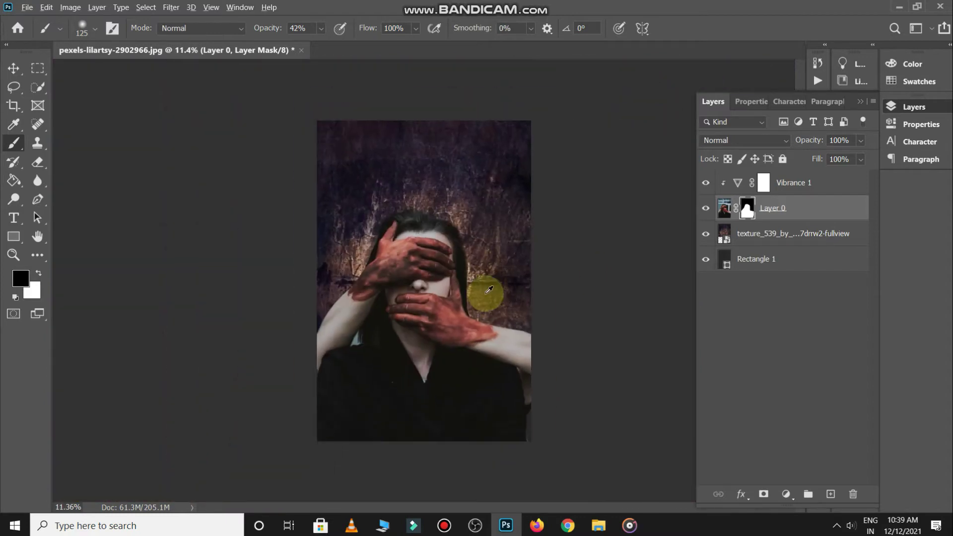
scroll(481, 277, "up", 2)
scroll(487, 243, "up", 2)
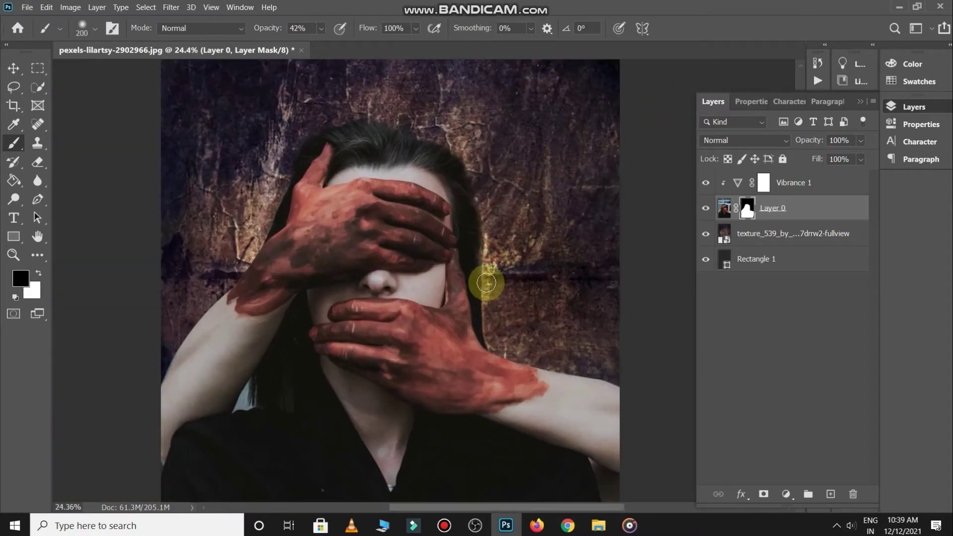
scroll(512, 256, "down", 1)
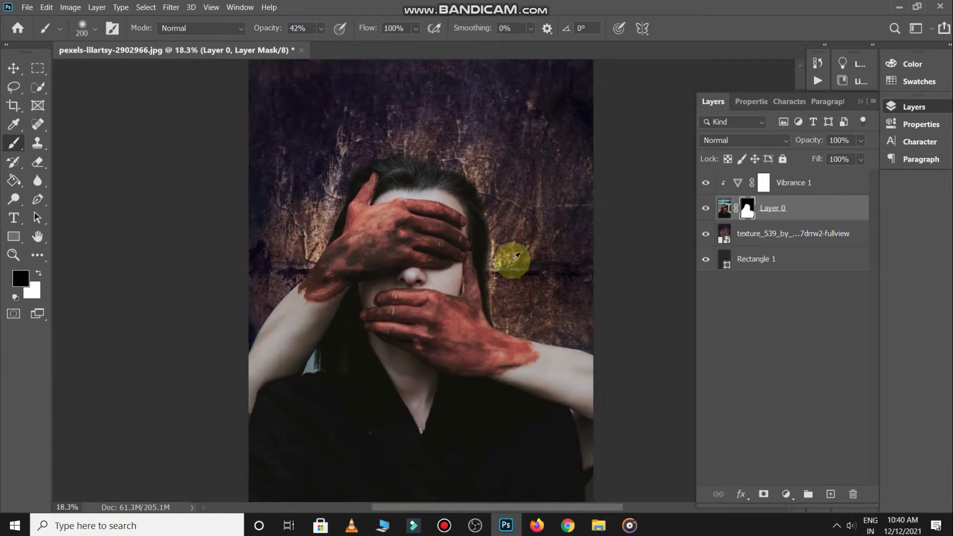
scroll(510, 244, "down", 1)
key("c")
key("v")
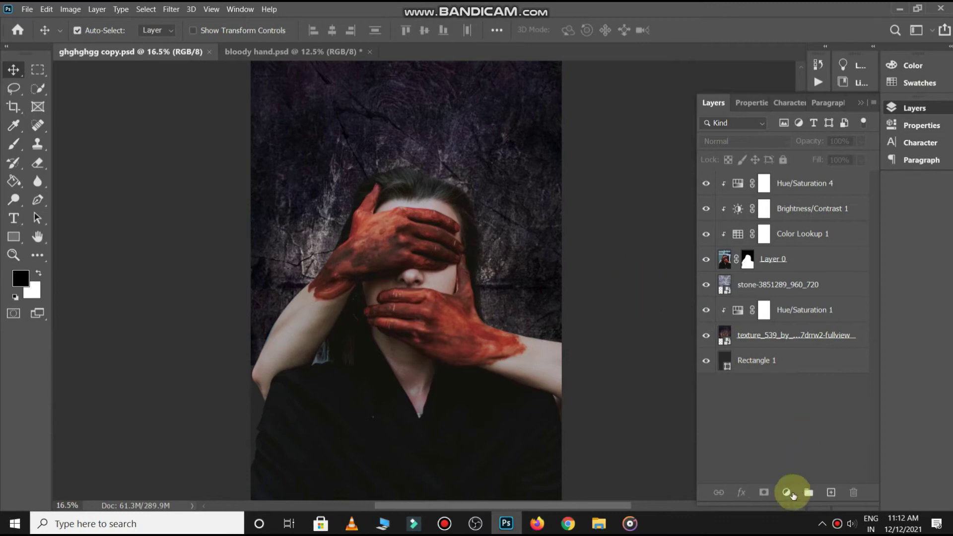
Add a clipped, colorized Hue/Saturation layer with a brownish-red tint at near-grey saturation
left_click(792, 495)
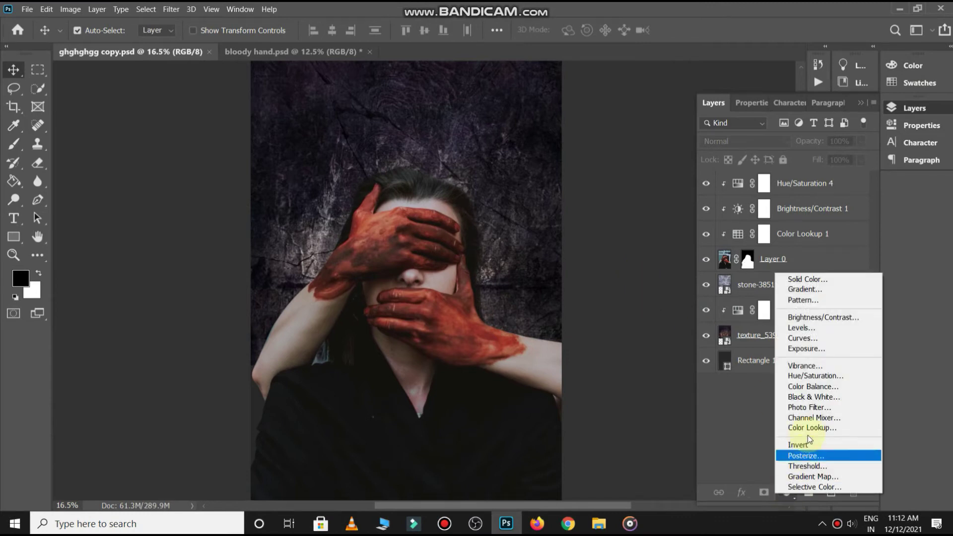
left_click(819, 374)
left_click(777, 273)
left_click(774, 489)
left_click(798, 273)
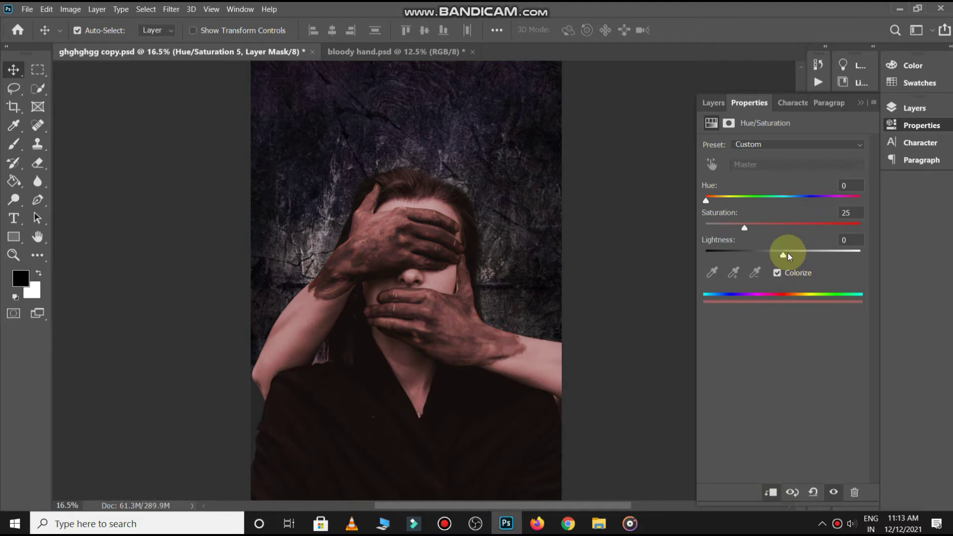
left_click_drag(783, 256, 783, 255)
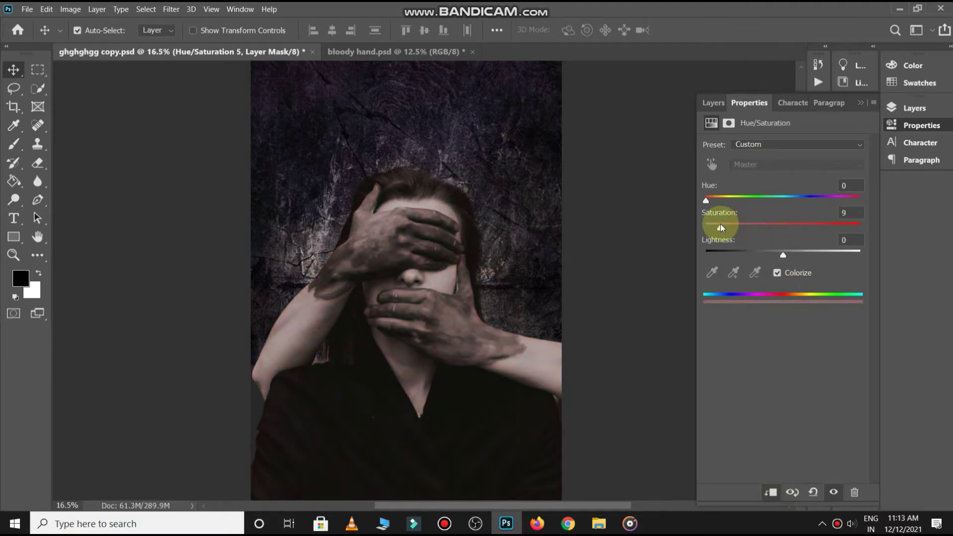
mouse_move(707, 204)
left_mouse_down()
mouse_move(699, 200)
mouse_move(869, 223)
mouse_move(681, 220)
left_mouse_up()
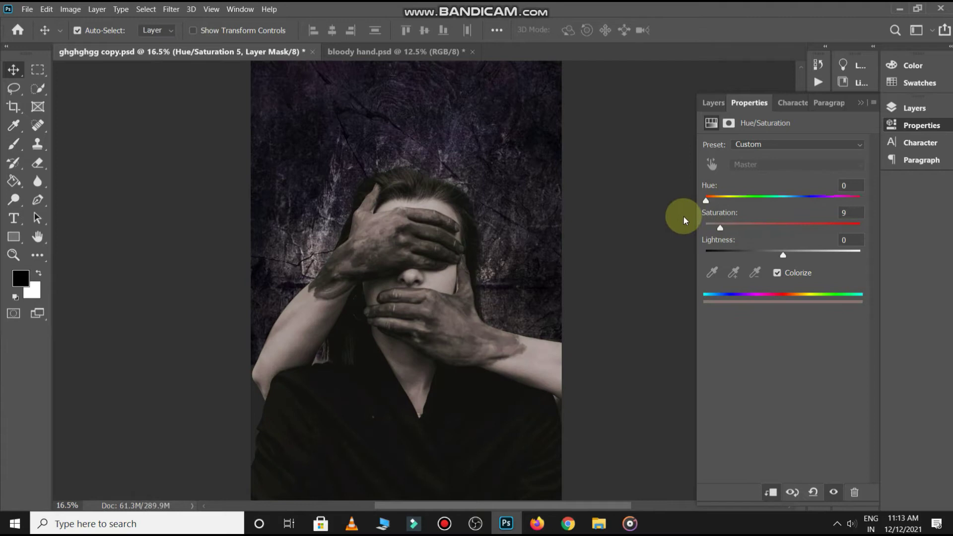
Invert the adjustment's mask with Ctrl+I and set a brush at full strength
left_click(709, 104)
key("ctrl+i")
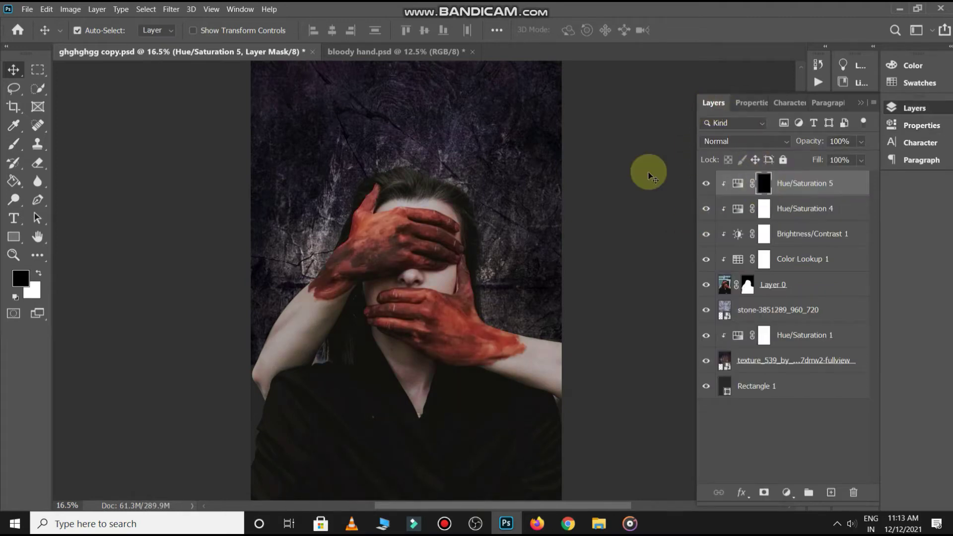
scroll(621, 159, "up", 3)
scroll(496, 174, "up", 3)
key("b")
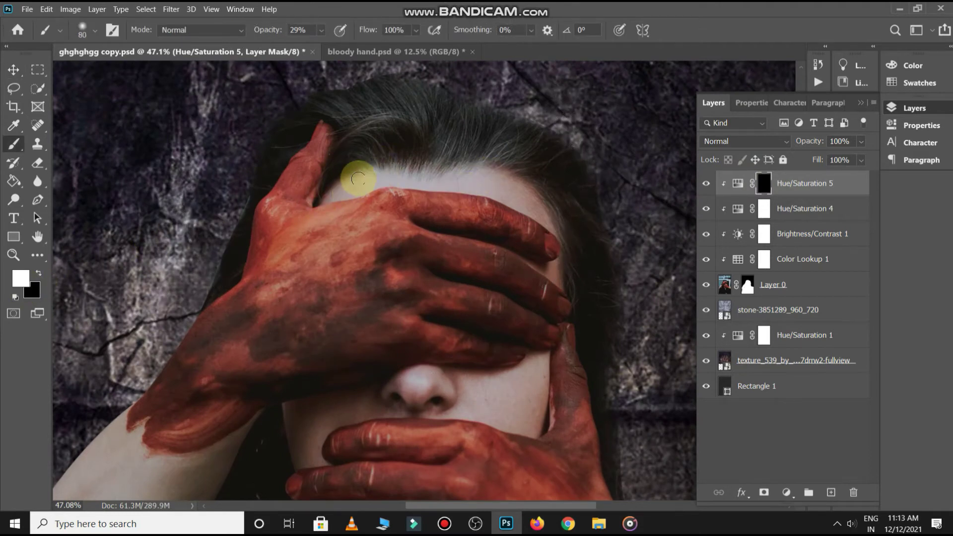
key("0")
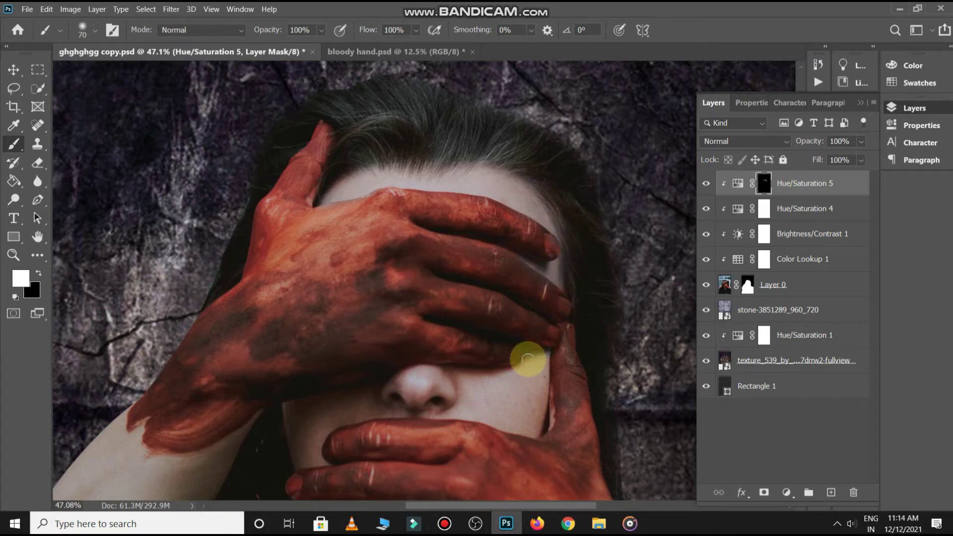
Paint the pale tone over the woman's face and neck with an enlarged brush
left_click_drag(557, 367, 495, 213)
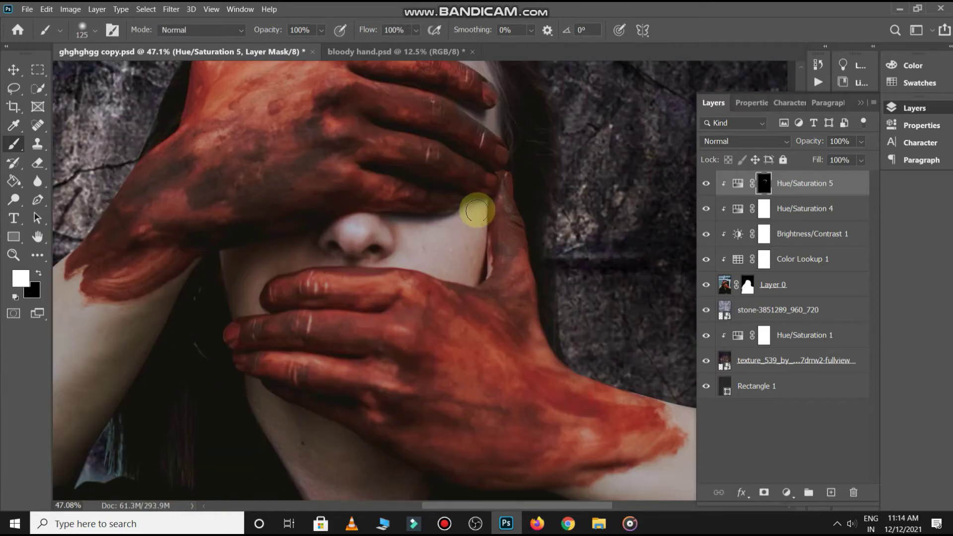
key("bracketright")
scroll(476, 211, "up", 3, "alt")
scroll(476, 211, "up", 2, "alt")
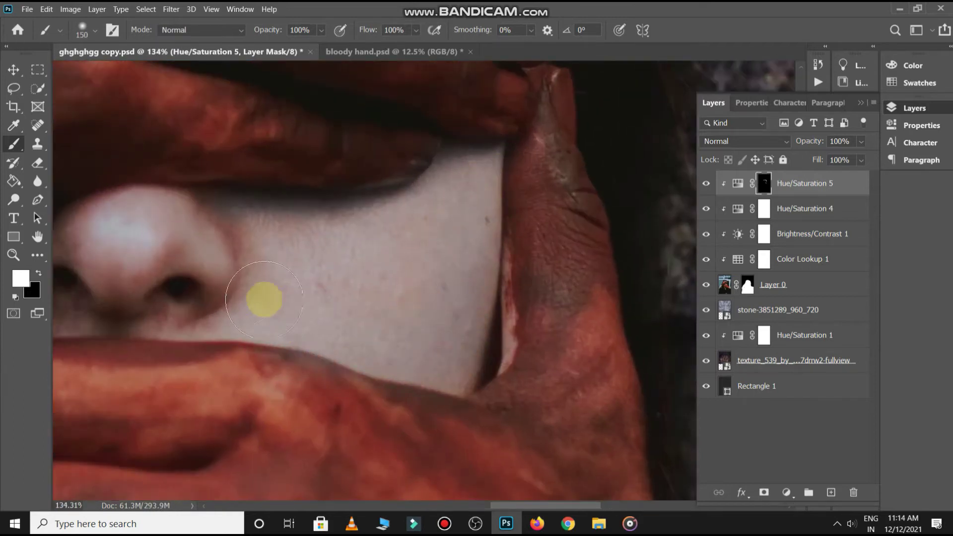
left_click_drag(302, 251, 621, 309)
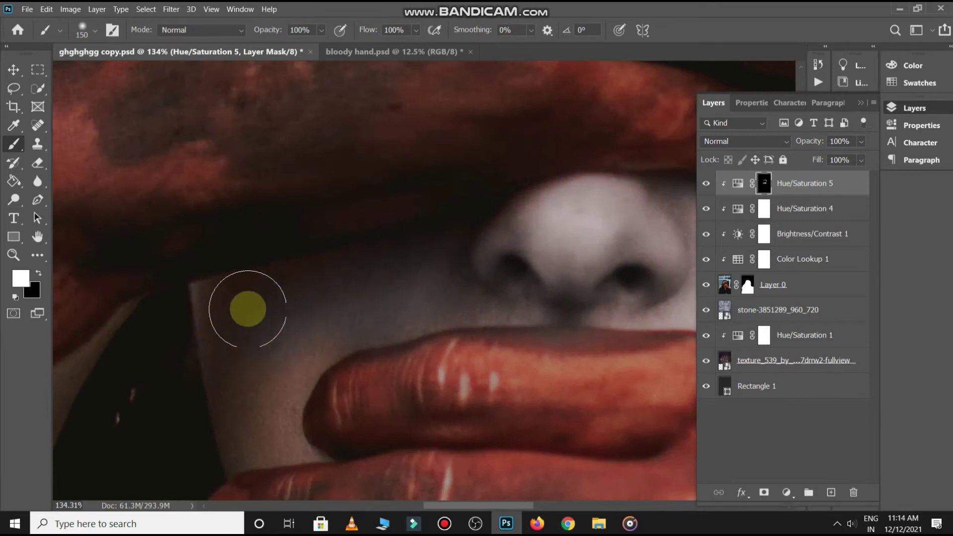
scroll(447, 283, "down", 4, "alt")
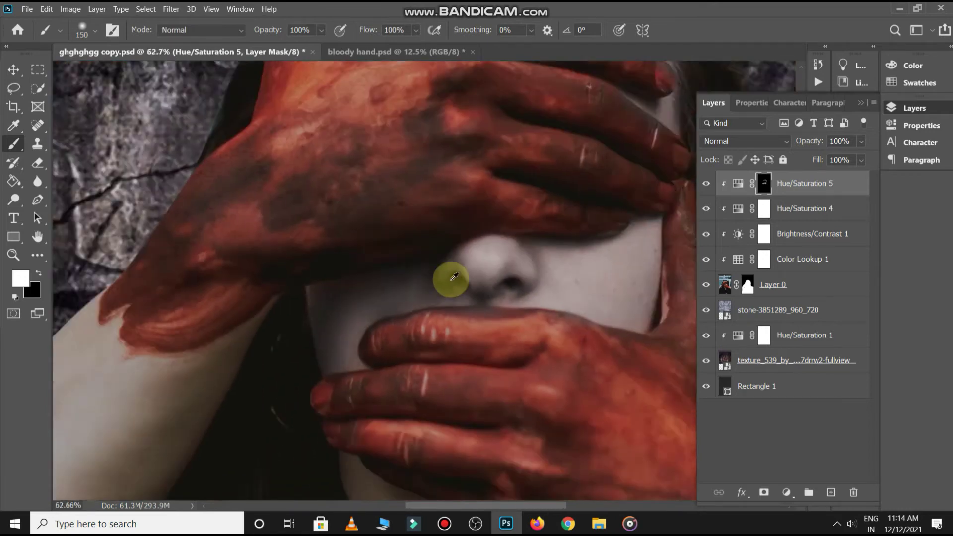
scroll(472, 238, "down", 5)
scroll(310, 283, "up", 2, "alt")
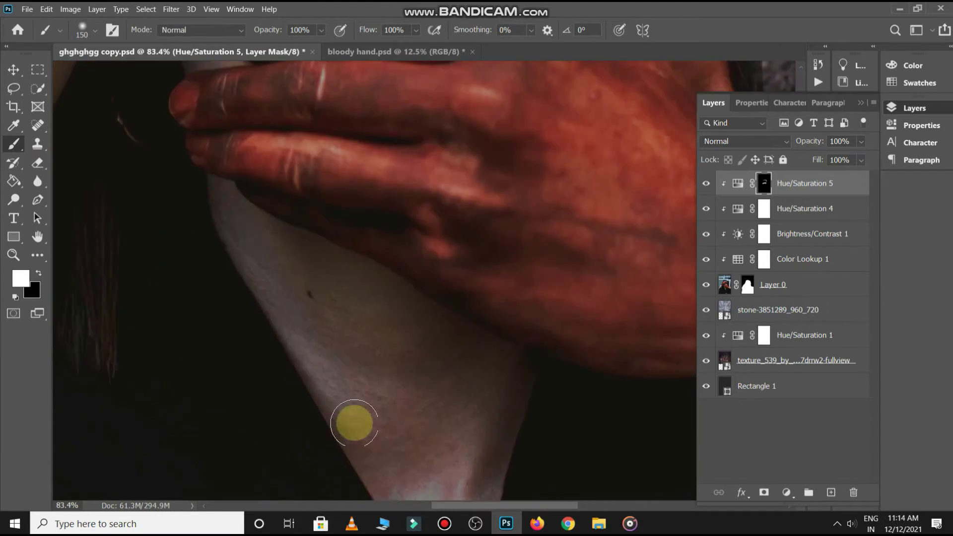
left_click_drag(283, 245, 389, 356)
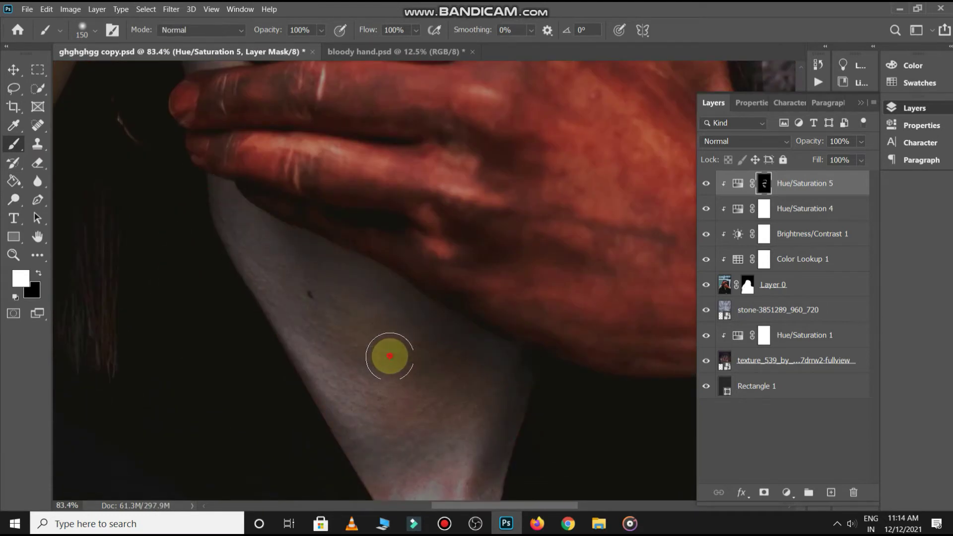
scroll(364, 341, "down", 1, "alt")
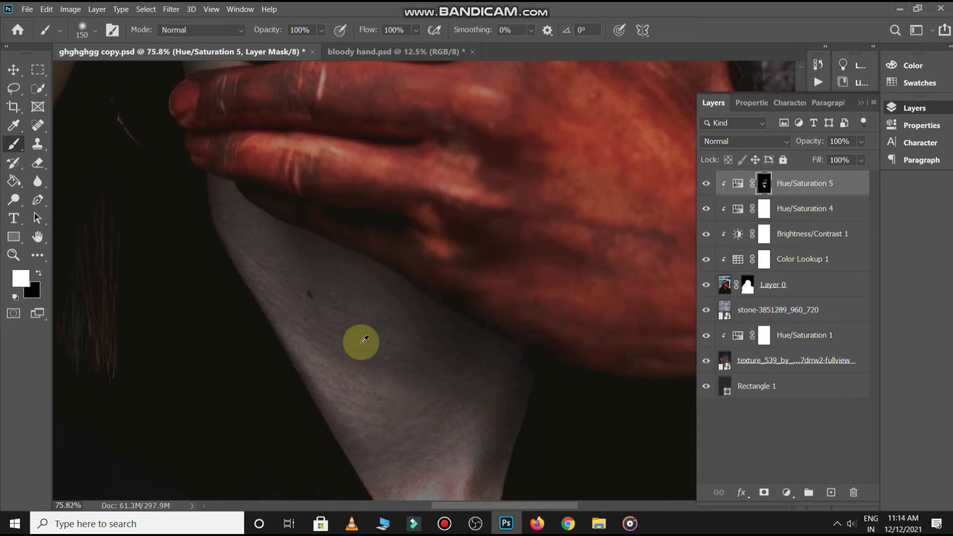
scroll(364, 341, "down", 2, "alt")
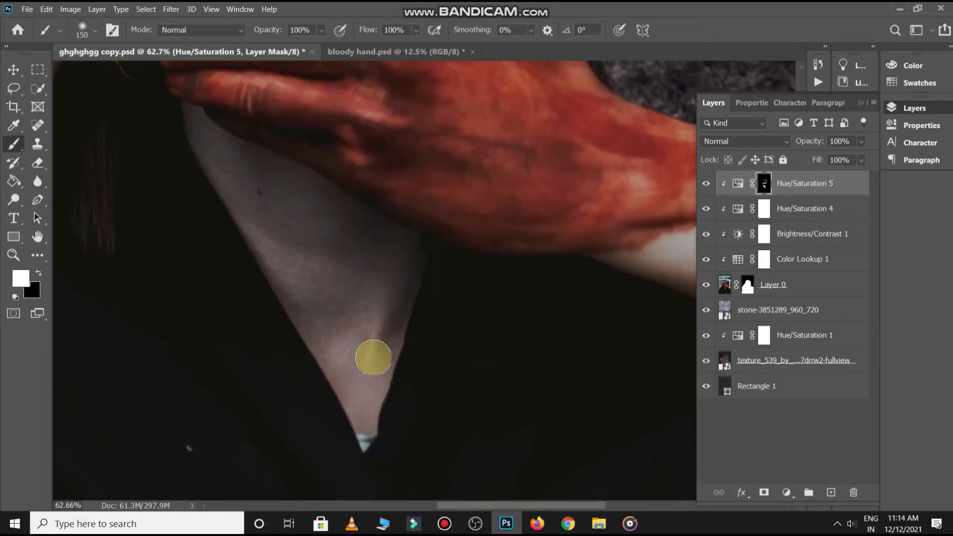
scroll(392, 278, "down", 17, "alt")
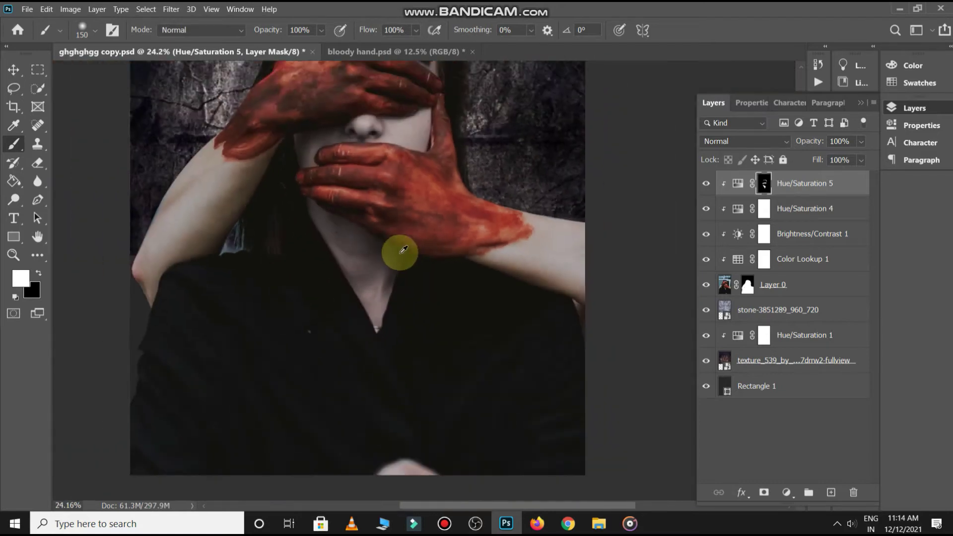
scroll(395, 286, "up", 7, "alt")
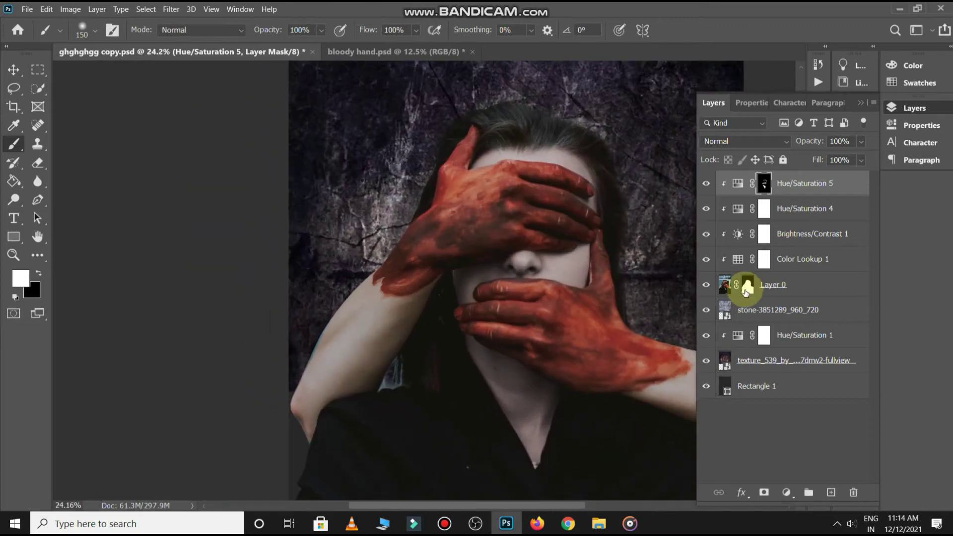
Paint the arms pale on the Hue/Saturation 5 mask while keeping the blood stains red
mouse_move(372, 277)
left_mouse_down()
mouse_move(291, 373)
mouse_move(312, 300)
left_mouse_up()
scroll(313, 300, "up", 4, "alt")
mouse_move(402, 321)
left_mouse_down()
mouse_move(395, 328)
mouse_move(404, 320)
left_mouse_up()
scroll(482, 268, "up", 5, "alt")
left_click_drag(465, 282, 405, 330)
left_click_drag(468, 270, 494, 249)
left_click_drag(298, 356, 280, 313)
left_click_drag(410, 332, 289, 300)
left_click_drag(268, 294, 223, 264)
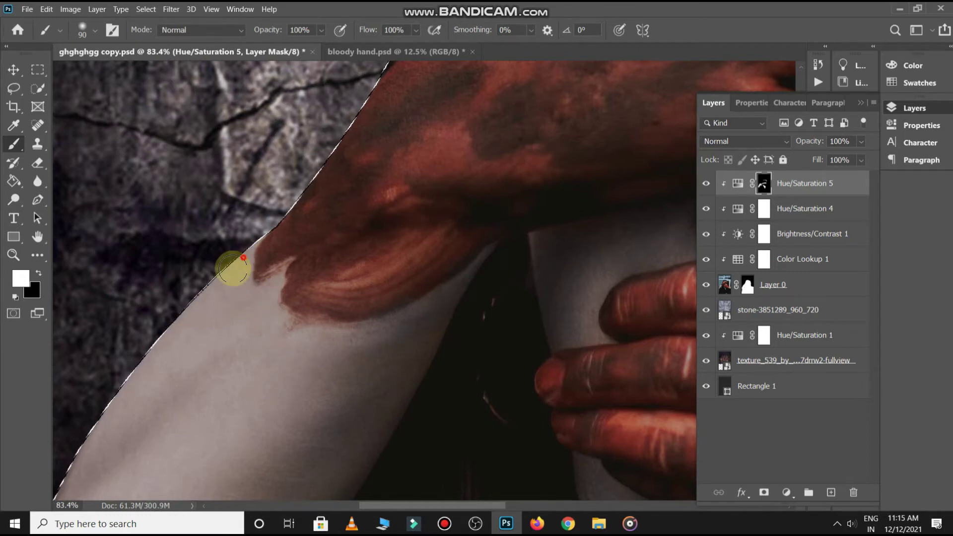
Enlarge the brush in three steps while zooming out over the arms
key("bracketright")
key("bracketright")
scroll(306, 397, "down", 5)
key("bracketright")
key("bracketright")
key("bracketright")
key("bracketright")
scroll(321, 412, "down", 2)
key("bracketright")
key("bracketright")
key("bracketright")
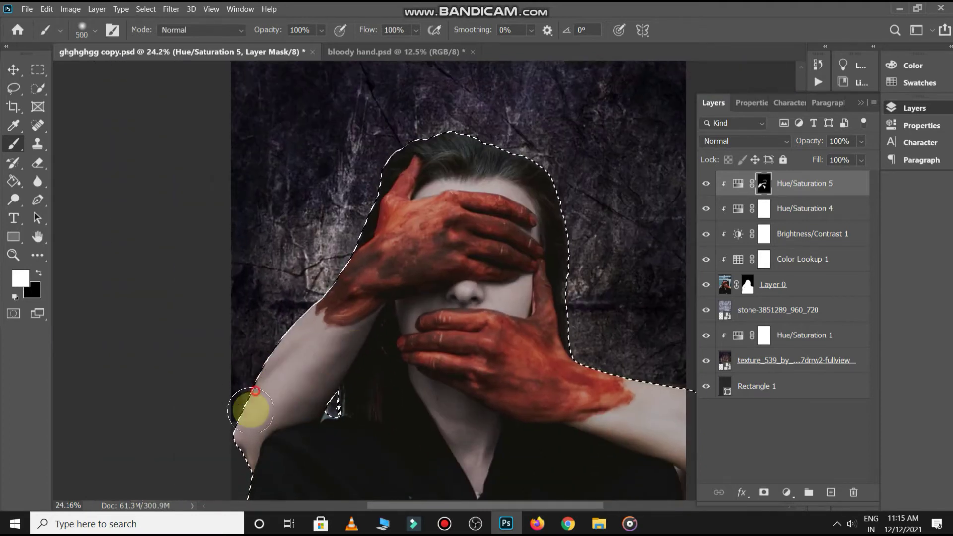
scroll(577, 362, "down", 1)
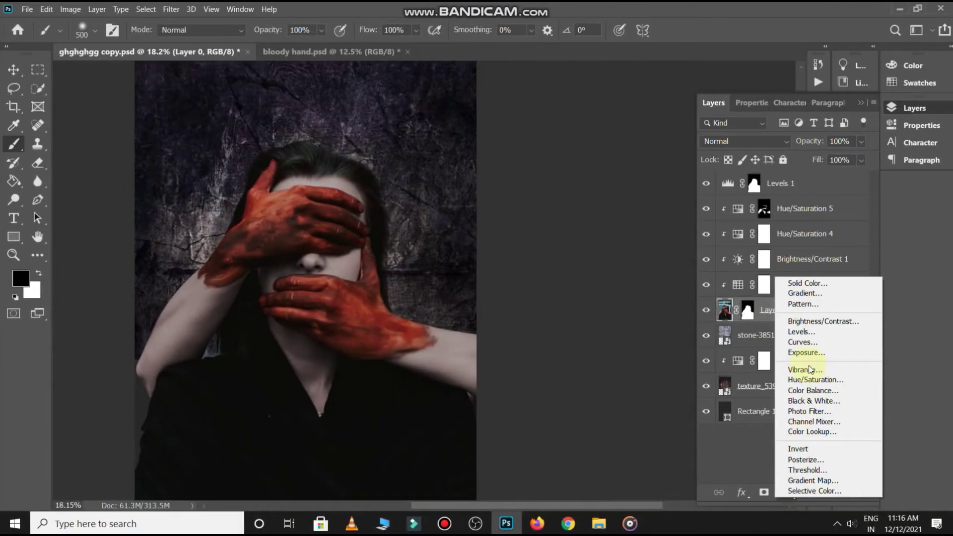
Add Hue/Saturation 6 with Hue +3 and Saturation +40, and target its mask
left_click(811, 379)
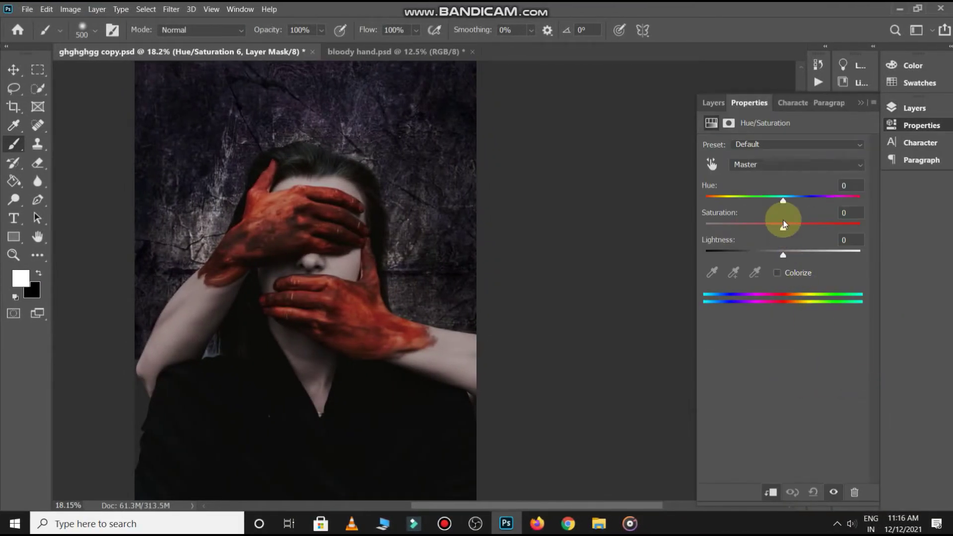
left_click_drag(773, 201, 817, 227)
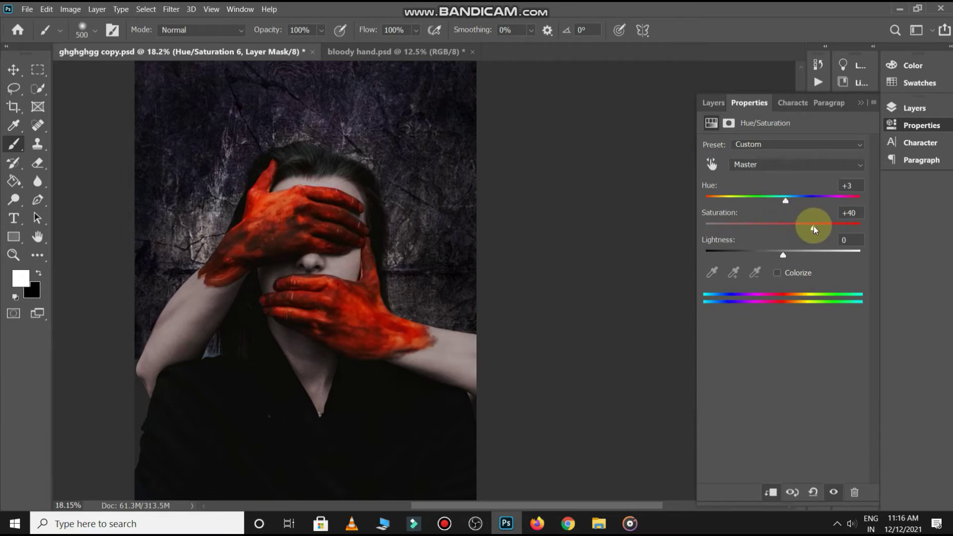
left_click(710, 104)
left_click(853, 310)
left_click(764, 312)
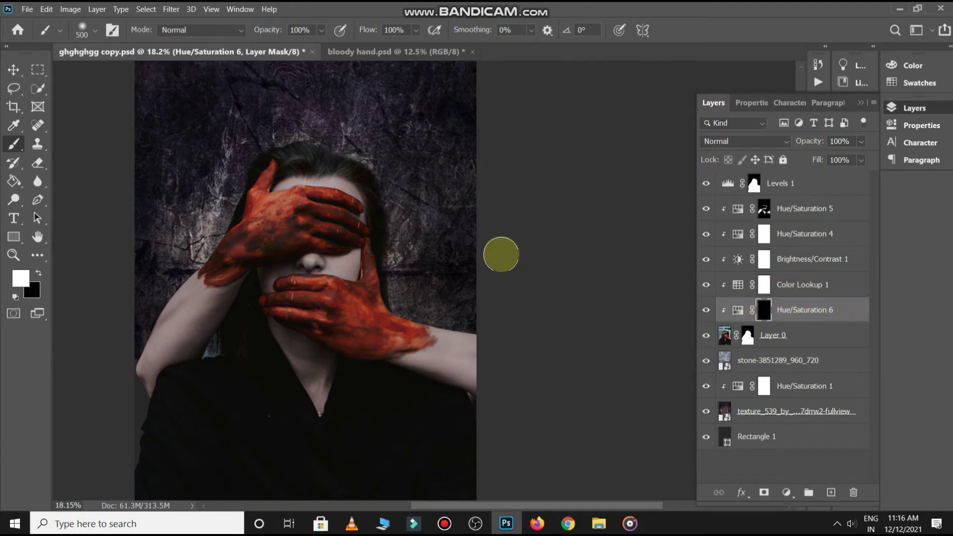
scroll(230, 192, "up", 3)
scroll(330, 106, "up", 3)
scroll(367, 204, "up", 3)
Paint the vivid red onto the fingers over the nose and forehead
key("bracketleft")
key("bracketleft")
key("bracketleft")
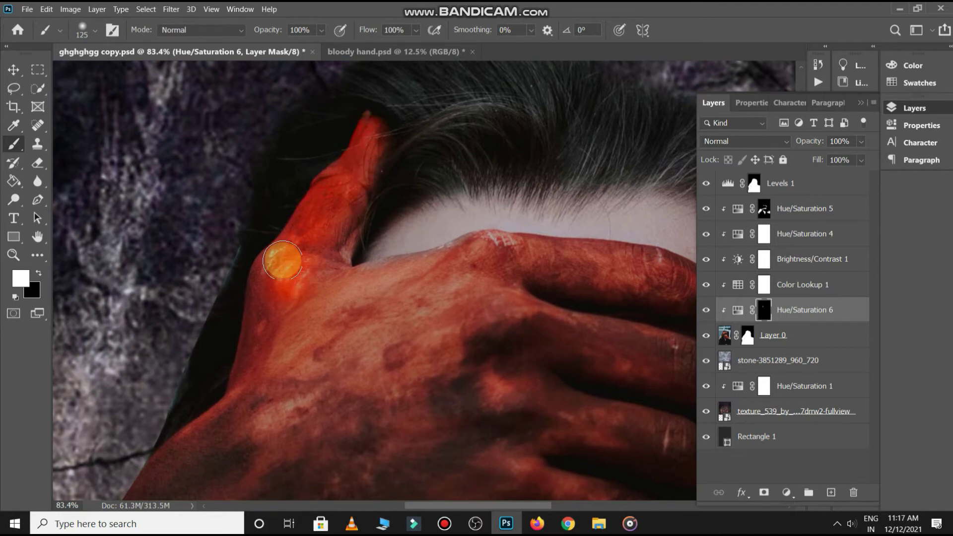
left_click_drag(262, 390, 341, 239)
key("bracketright")
key("bracketright")
left_click_drag(447, 107, 311, 192)
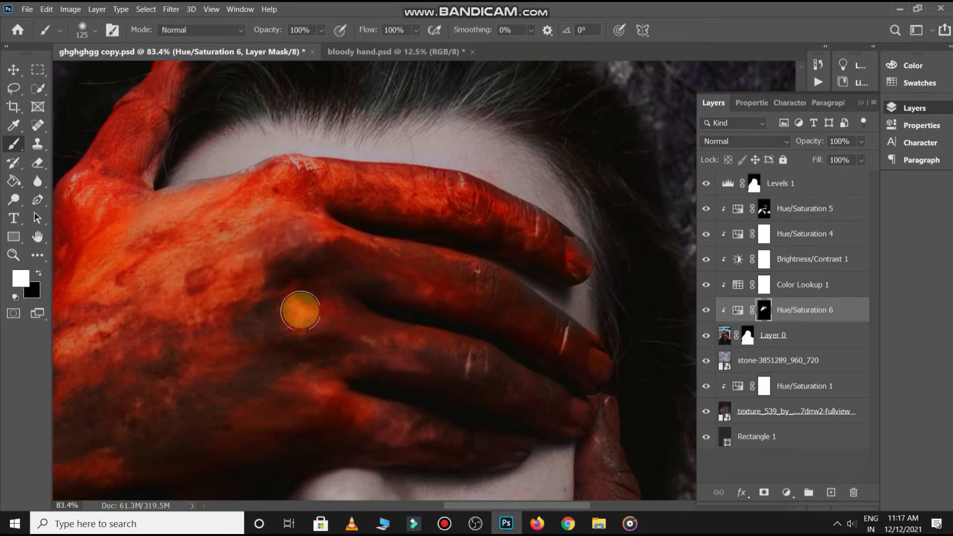
scroll(256, 245, "up", 1)
Paint the red over the hand covering the mouth with a larger brush
mouse_move(273, 430)
left_mouse_down()
mouse_move(499, 253)
mouse_move(188, 266)
left_mouse_up()
left_click_drag(344, 219, 582, 248)
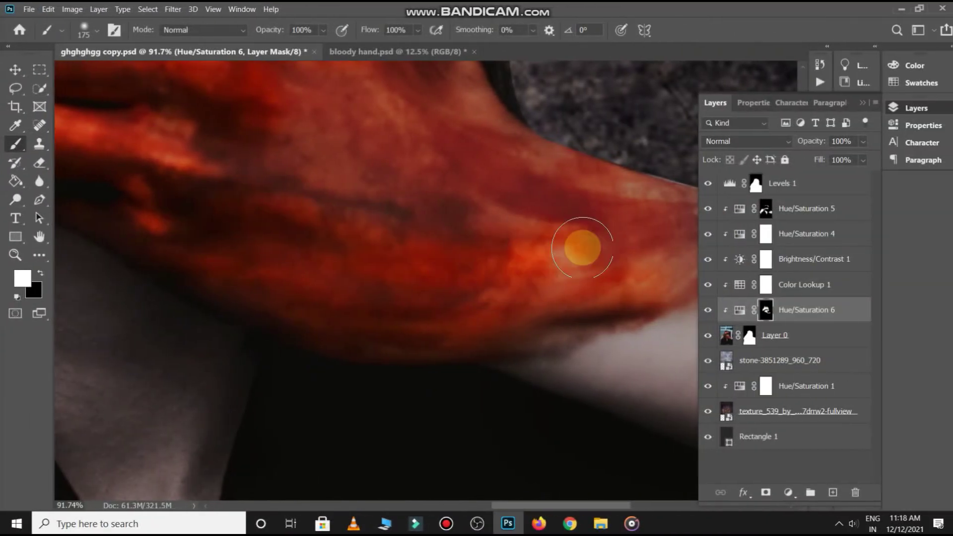
key("bracketright")
key("bracketright")
key("bracketright")
scroll(379, 315, "down", 3)
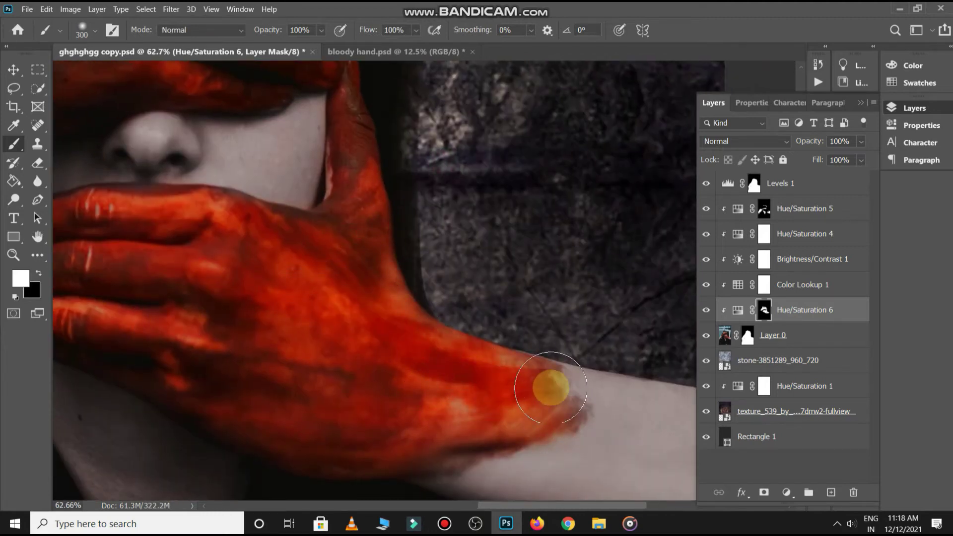
scroll(443, 285, "down", 3)
scroll(443, 284, "down", 3)
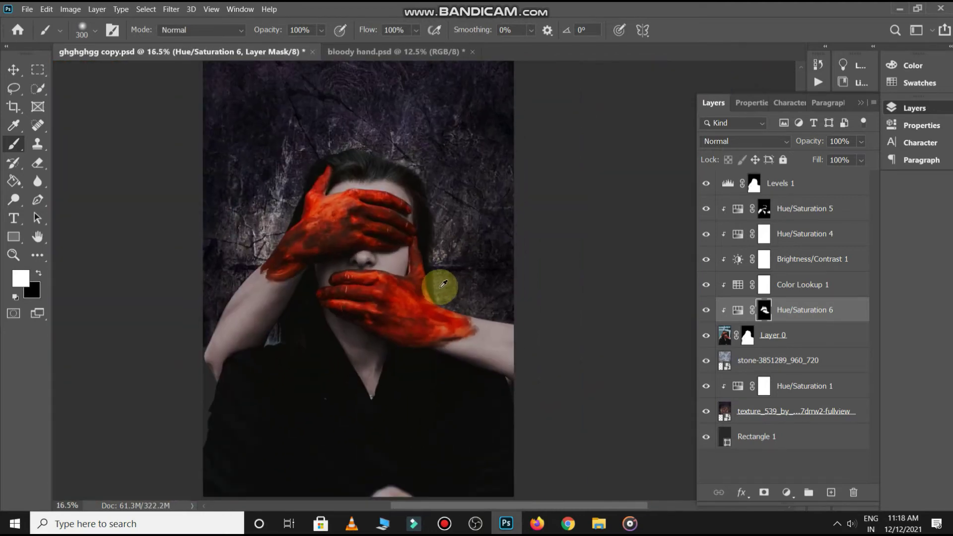
scroll(443, 285, "down", 1)
Place texture_371 into the poster, shrunk and rotated over the woman's arm
key("v")
key("x")
left_click(573, 285)
key("alt+Tab")
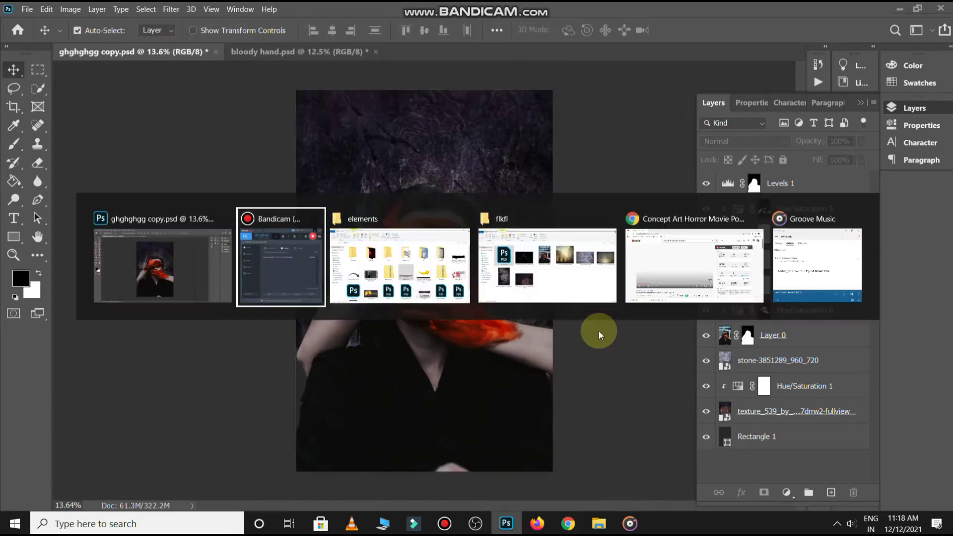
key("alt+Tab")
key("alt+Tab")
left_click_drag(175, 330, 495, 277)
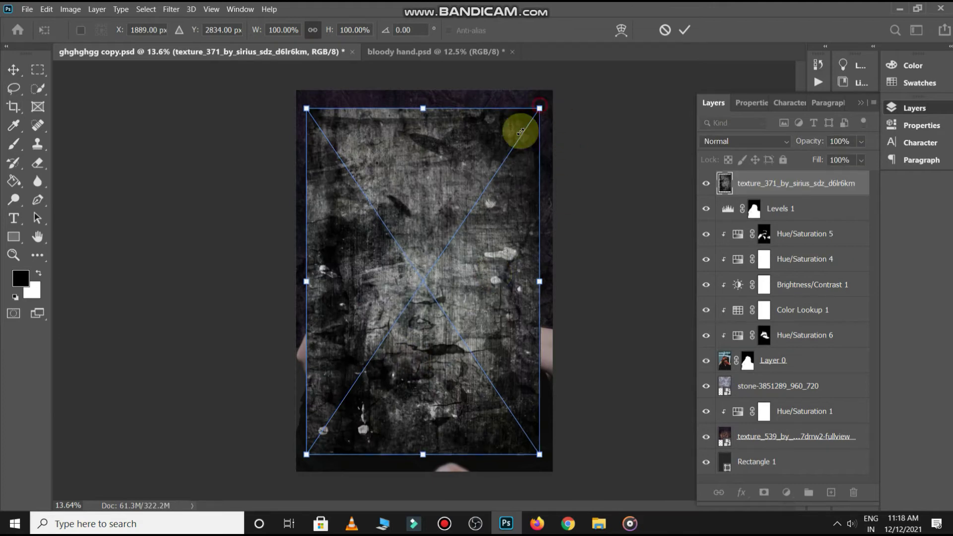
left_click_drag(541, 107, 436, 262)
left_click_drag(379, 298, 347, 248)
mouse_move(432, 211)
left_mouse_down()
mouse_move(482, 303)
mouse_move(368, 284)
left_mouse_up()
key("Return")
Blend the texture in Soft Light and give it an inverted, hiding mask
left_click(744, 141)
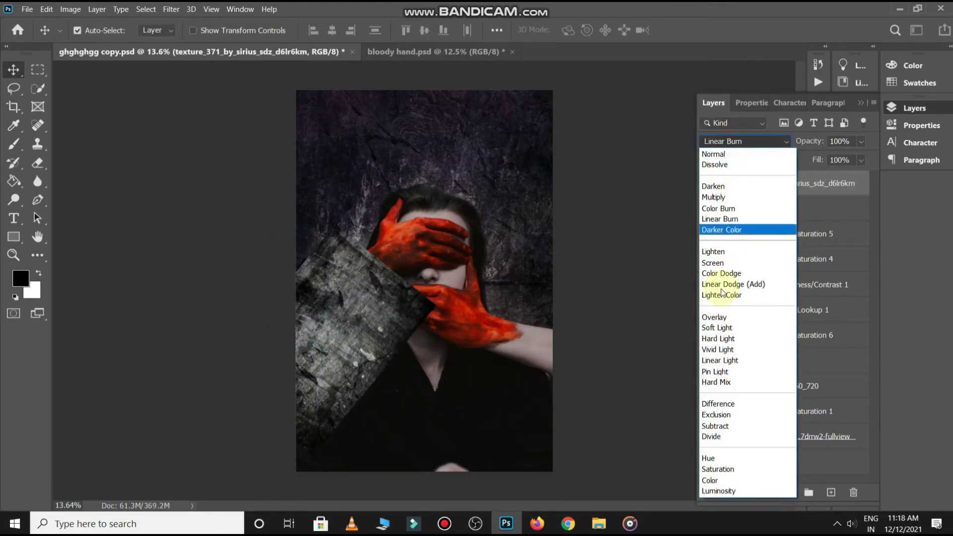
left_click(717, 327)
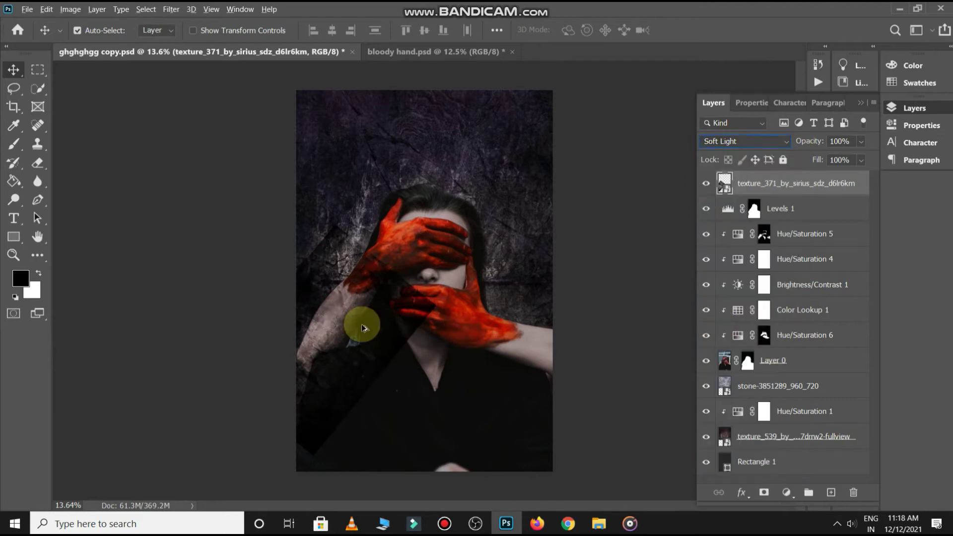
left_click(772, 495)
left_click(750, 186)
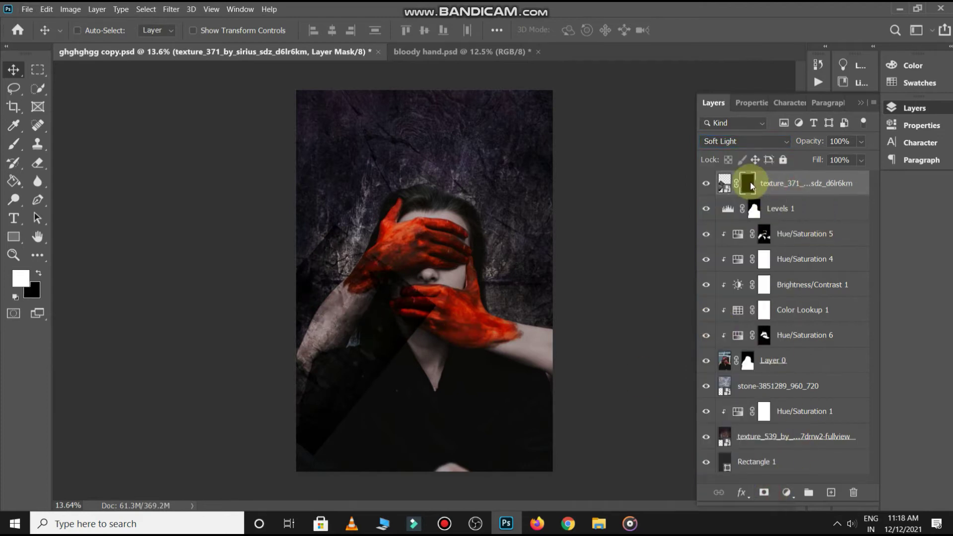
key("b")
key("ctrl+i")
Load the arm selection and paint the texture back onto the woman's left arm
scroll(379, 313, "up", 3)
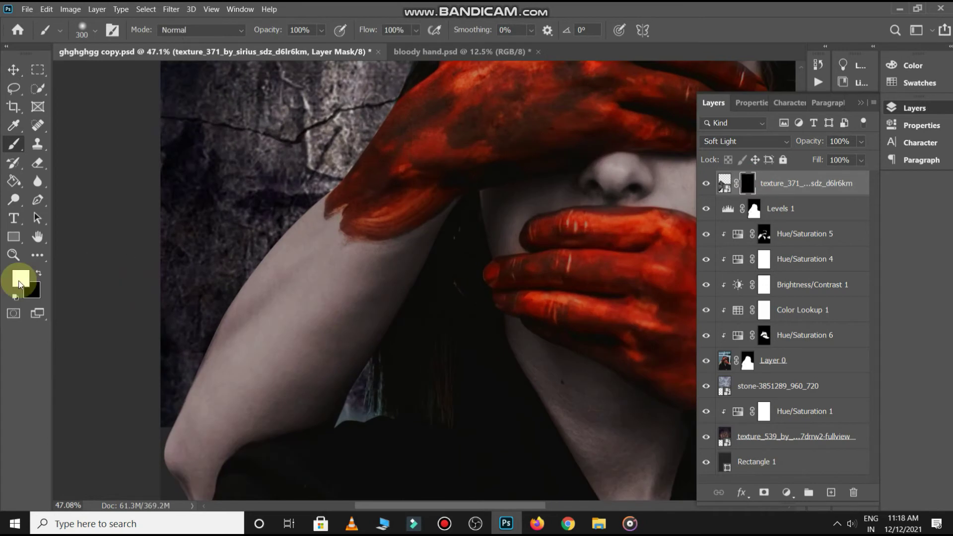
left_click(748, 361, "ctrl")
mouse_move(309, 219)
left_mouse_down()
mouse_move(196, 432)
mouse_move(196, 469)
mouse_move(311, 372)
mouse_move(404, 255)
mouse_move(283, 314)
left_mouse_up()
scroll(301, 343, "down", 2)
scroll(301, 344, "down", 2)
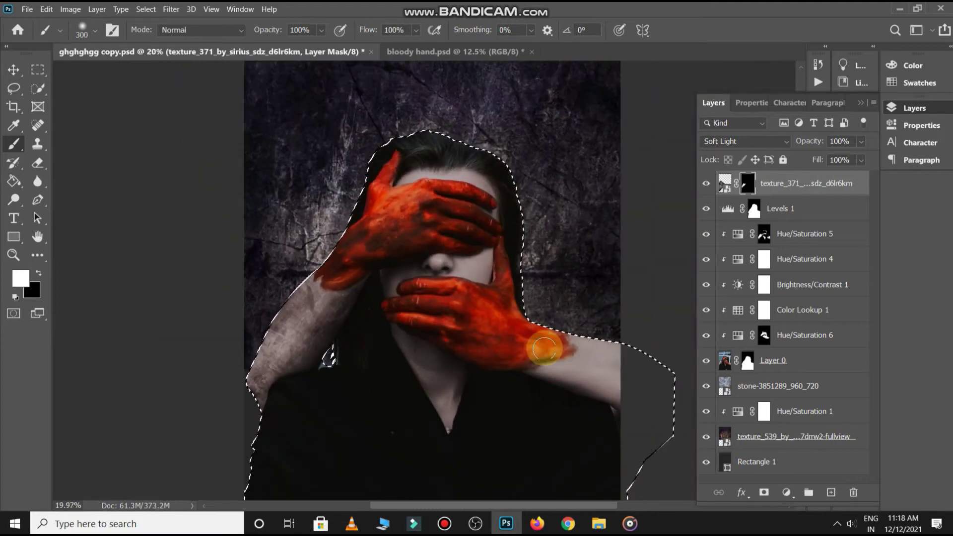
scroll(170, 300, "up", 2)
scroll(171, 310, "up", 2)
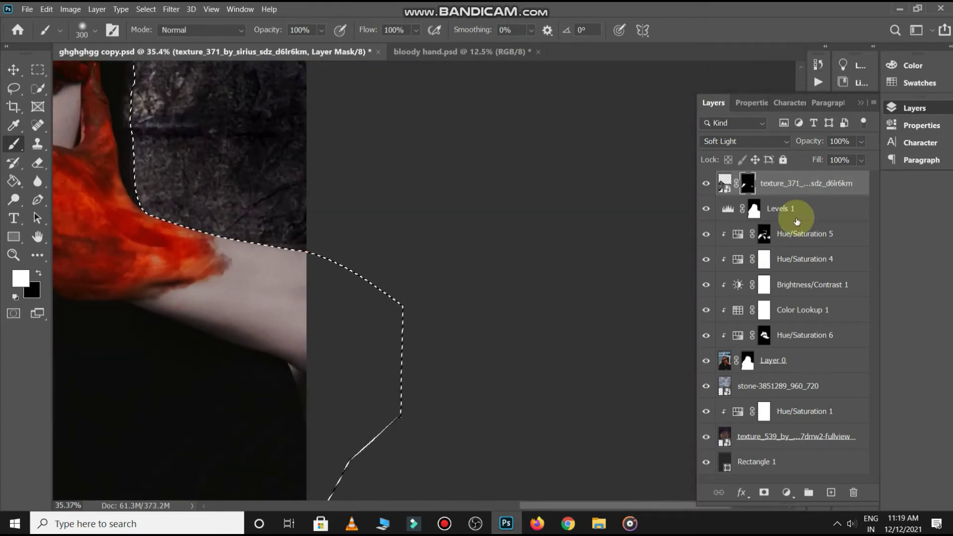
left_click(805, 191)
Duplicate the texture and move and rotate the copy onto the other forearm
scroll(498, 251, "down", 3)
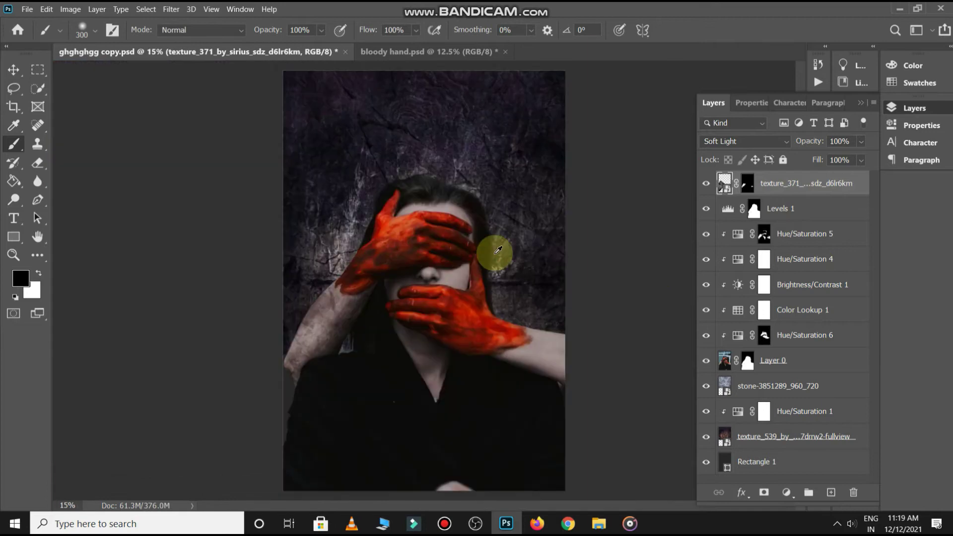
key("ctrl+j")
key("ctrl+t")
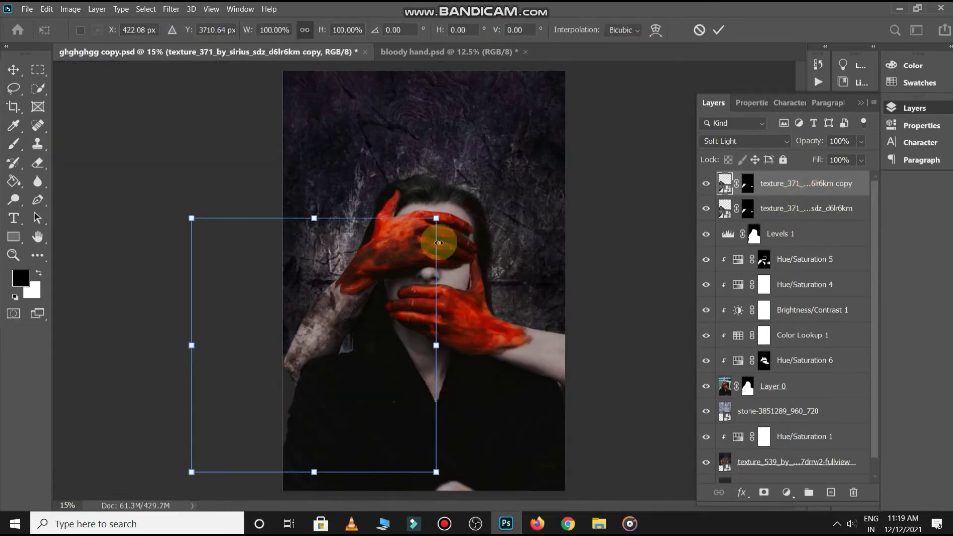
mouse_move(347, 319)
left_mouse_down()
mouse_move(561, 333)
mouse_move(545, 338)
left_mouse_up()
left_click(737, 142)
mouse_move(664, 230)
left_mouse_down()
mouse_move(410, 266)
mouse_move(527, 349)
left_mouse_up()
key("Return")
Replace the copy's mask with a new inverted mask and blend it in Soft Light
key("b")
mouse_move(749, 189)
left_mouse_down()
mouse_move(840, 485)
mouse_move(855, 493)
left_mouse_up()
left_click(745, 142)
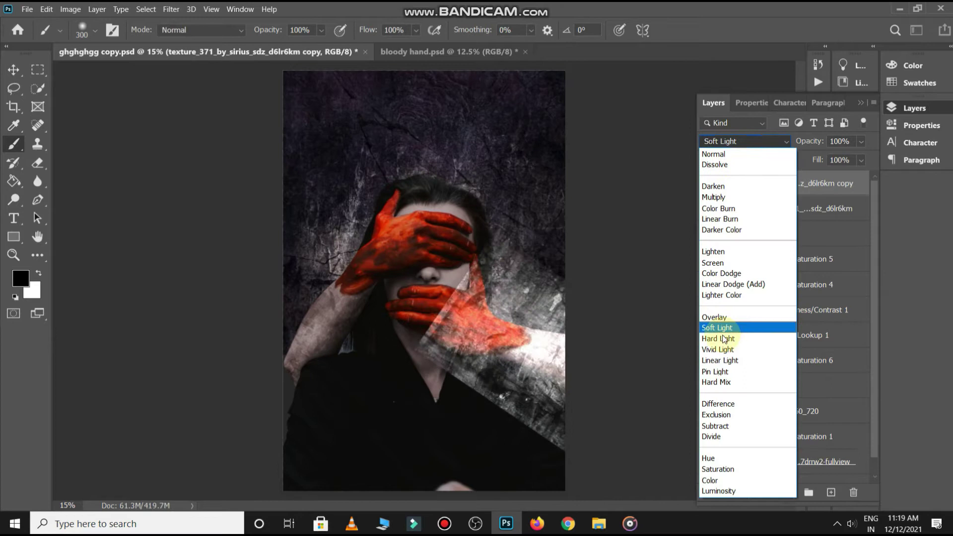
left_click(722, 326)
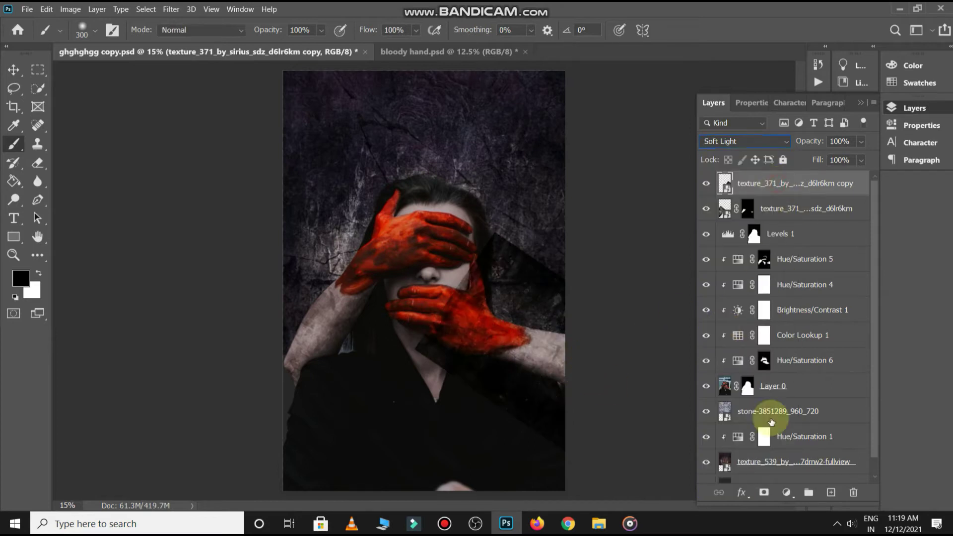
left_click(764, 493)
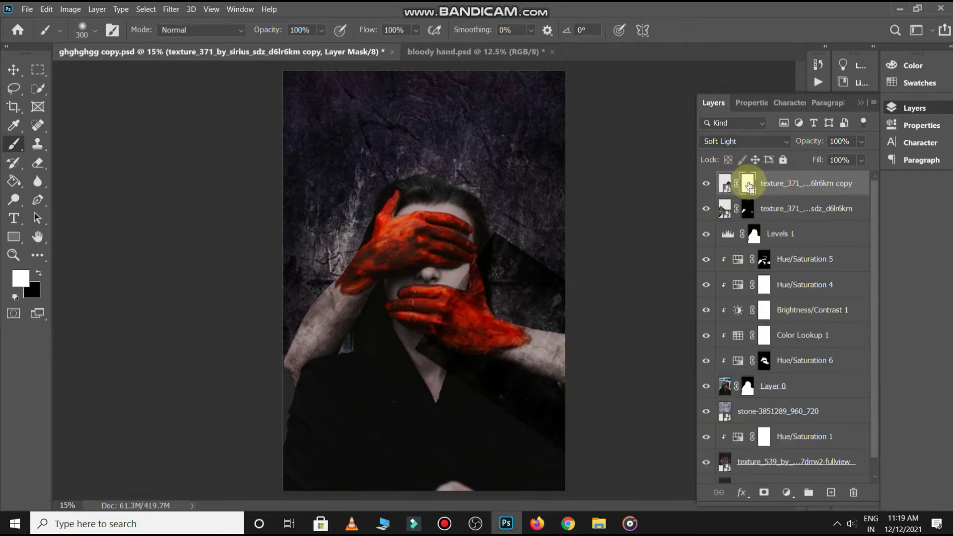
key("ctrl+i")
Load the woman's silhouette selection and paint the texture onto the other forearm
scroll(581, 339, "up", 3)
left_click(747, 386, "ctrl")
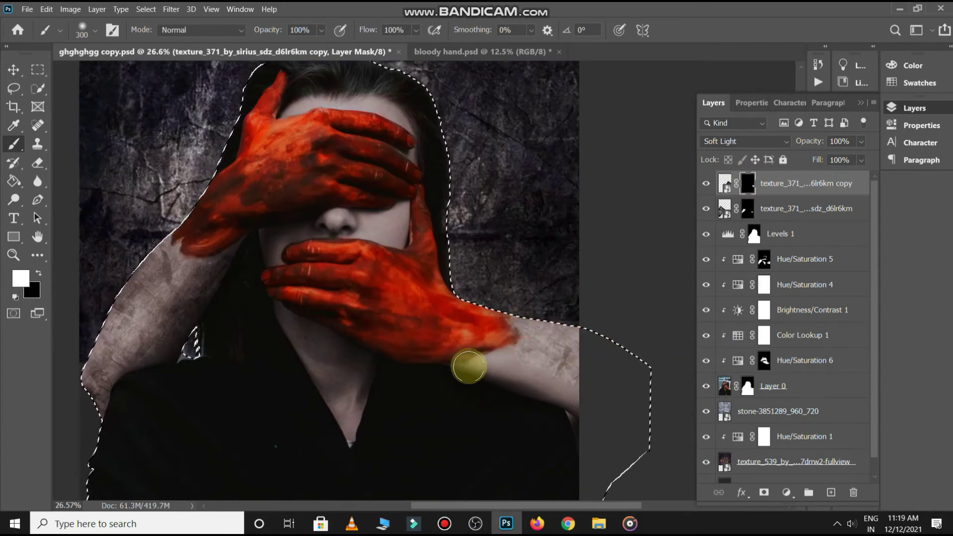
scroll(615, 400, "down", 2)
scroll(598, 383, "down", 2)
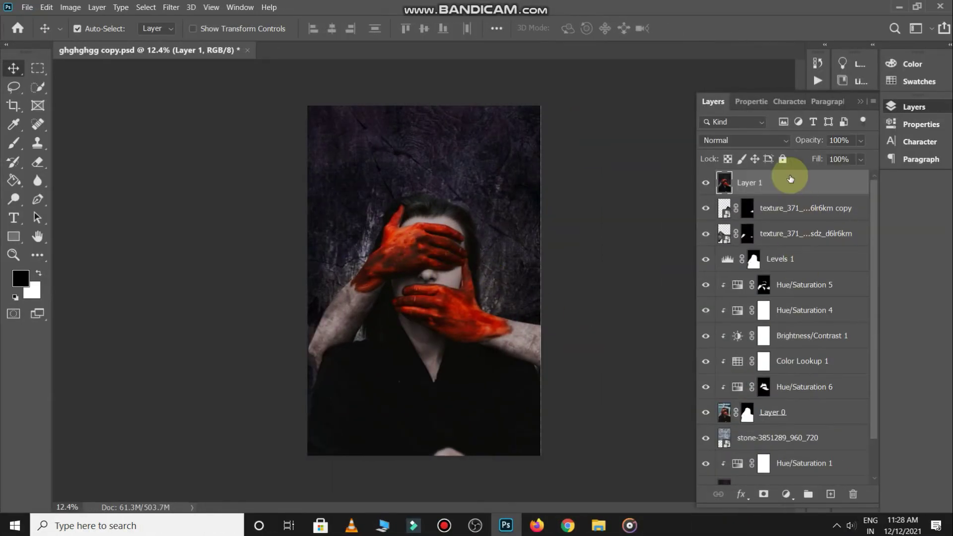
Add a Color Lookup adjustment using DropBlues.3DL for a cooler grade
left_click(786, 494)
left_click(812, 428)
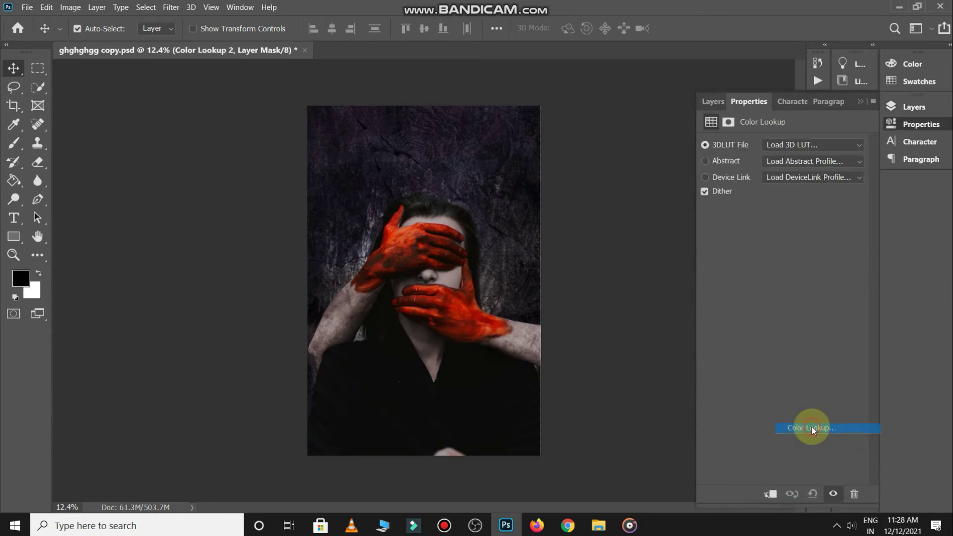
left_click(786, 149)
left_click(776, 256)
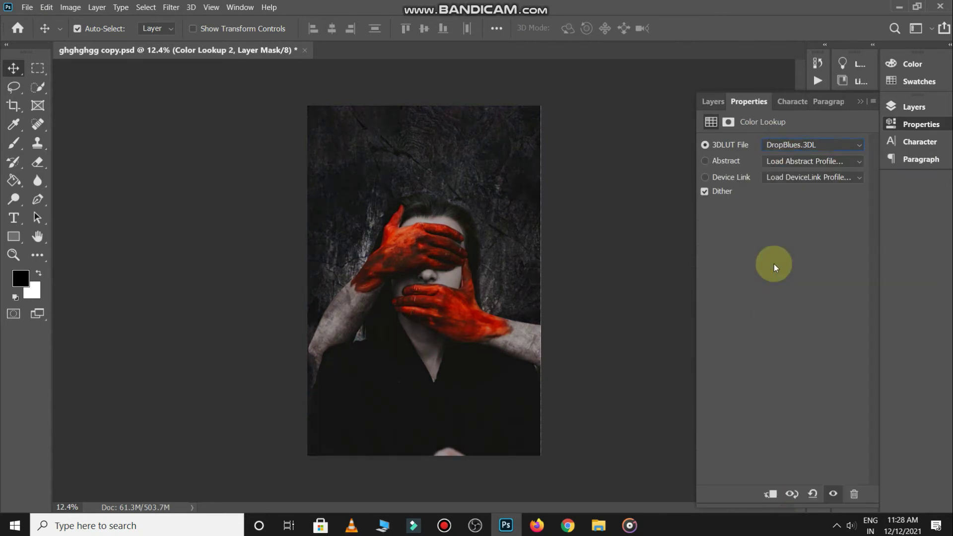
left_click(713, 101)
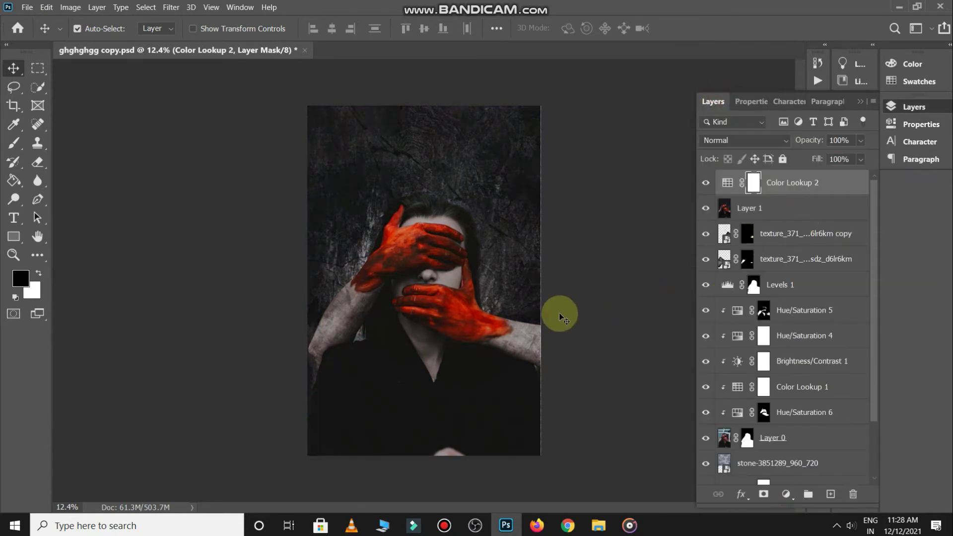
key("alt+Tab")
Place the cracked-glass photo, rotated and scaled to cover the poster
left_click(472, 283)
mouse_move(340, 202)
left_mouse_down()
mouse_move(406, 306)
mouse_move(481, 301)
left_mouse_up()
left_click_drag(577, 261, 447, 480)
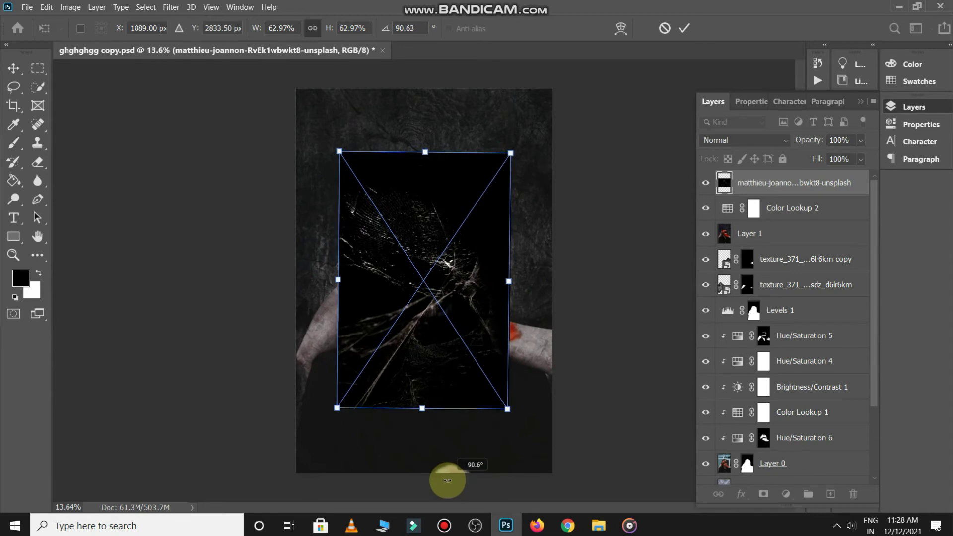
left_click_drag(516, 295, 272, 462)
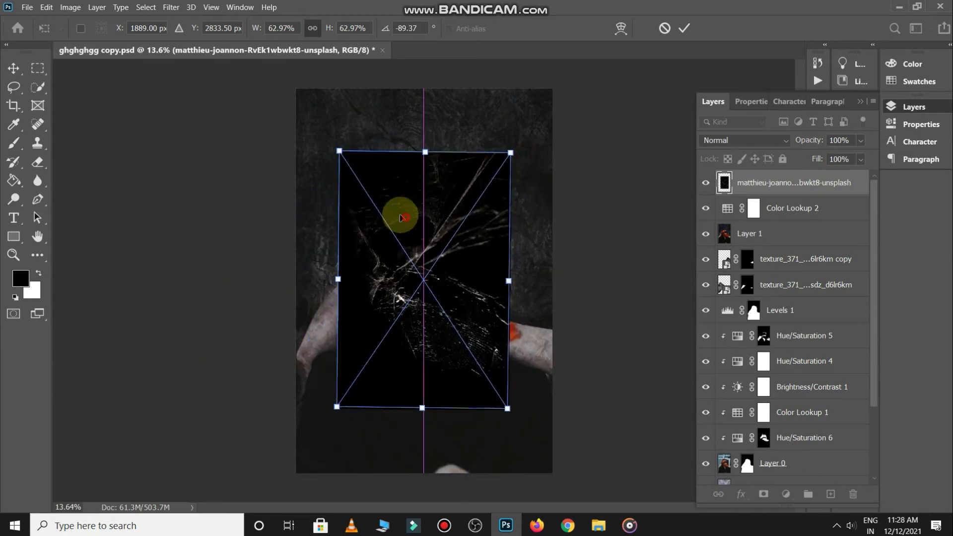
left_click_drag(396, 212, 407, 228)
scroll(407, 228, "down", 1)
left_click_drag(422, 310, 494, 331)
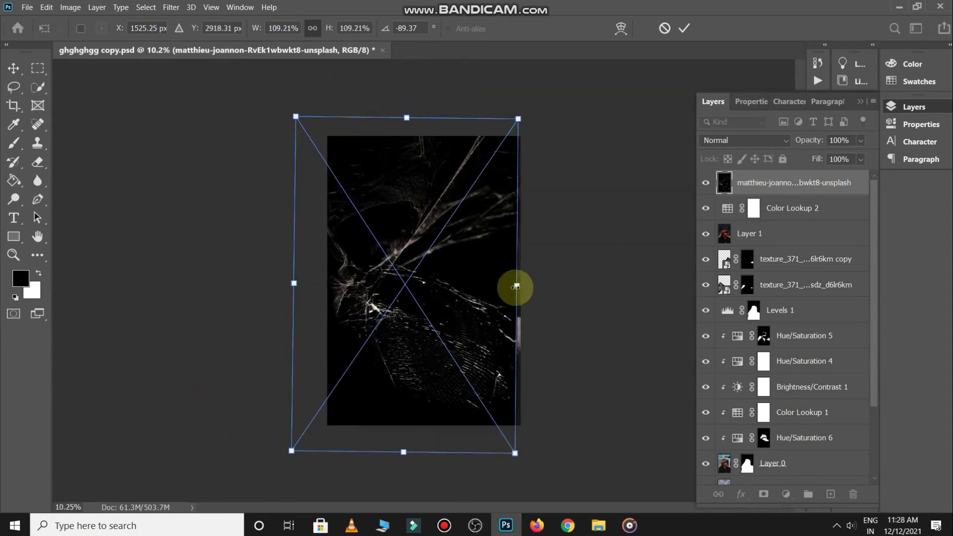
left_click_drag(516, 287, 525, 285)
key("Return")
Blend the cracked-glass layer in Lighter Color at 52% opacity
left_click(763, 141)
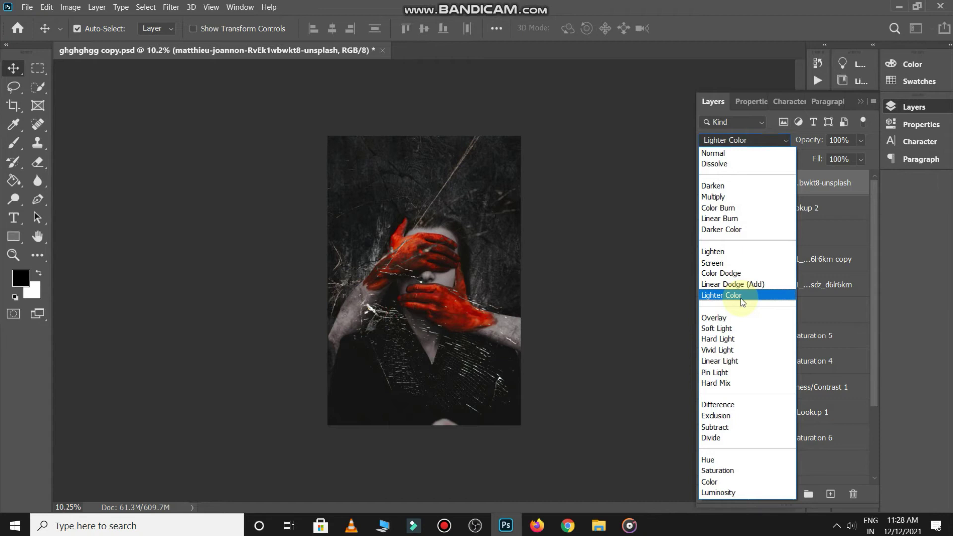
left_click(741, 298)
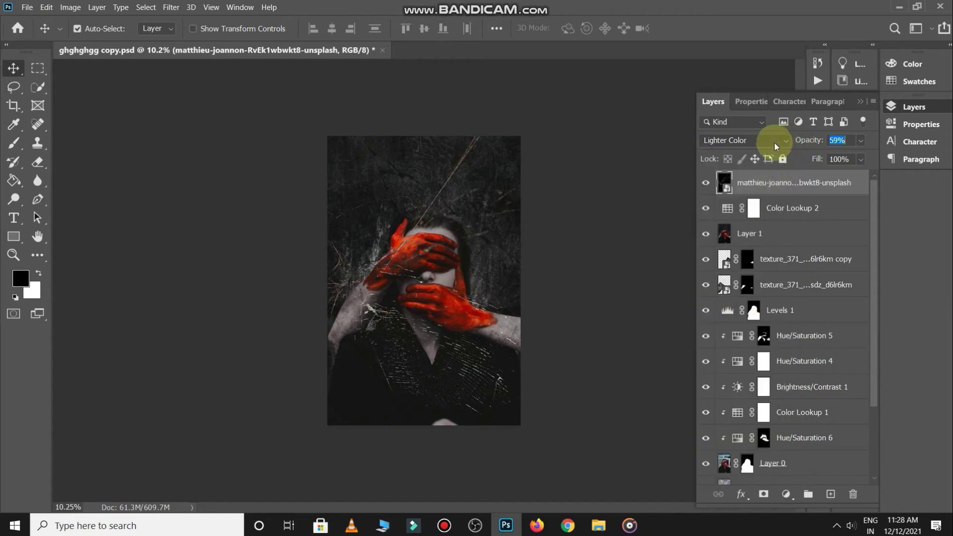
left_click(618, 298)
scroll(596, 306, "up", 1)
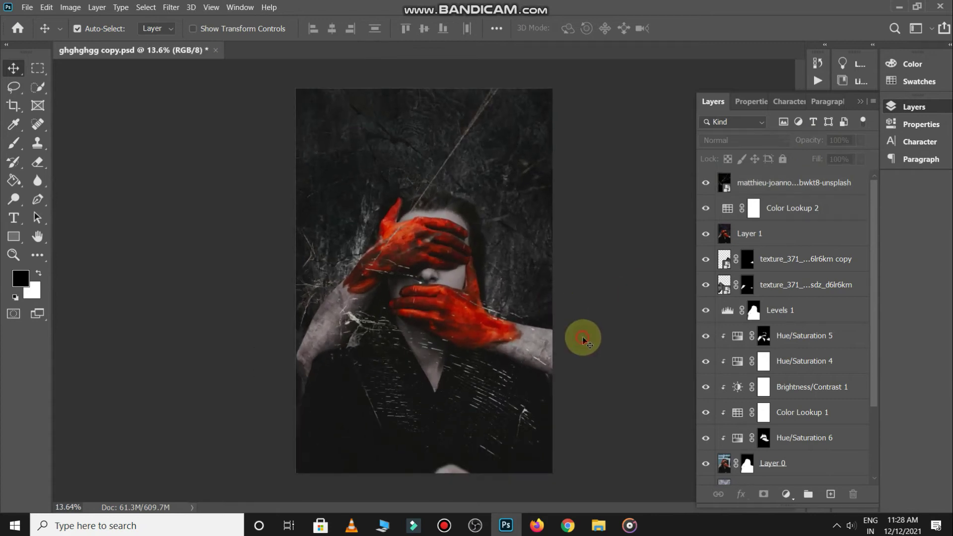
left_click(340, 315)
Enlarge the cracked-glass overlay further and shift it across the poster
key("ctrl+t")
scroll(391, 294, "down", 3)
mouse_move(382, 159)
left_mouse_down()
mouse_move(498, 412)
mouse_move(487, 257)
mouse_move(496, 252)
left_mouse_up()
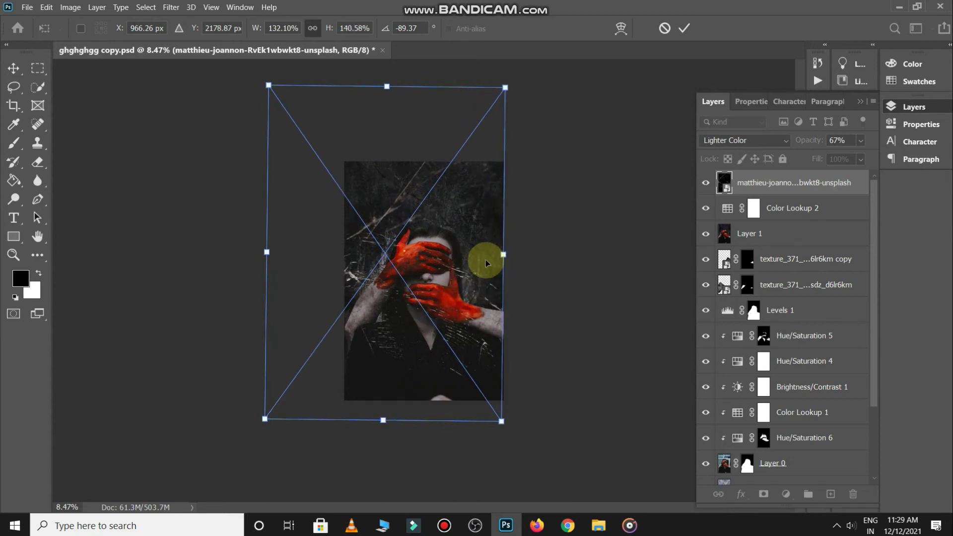
key("Return")
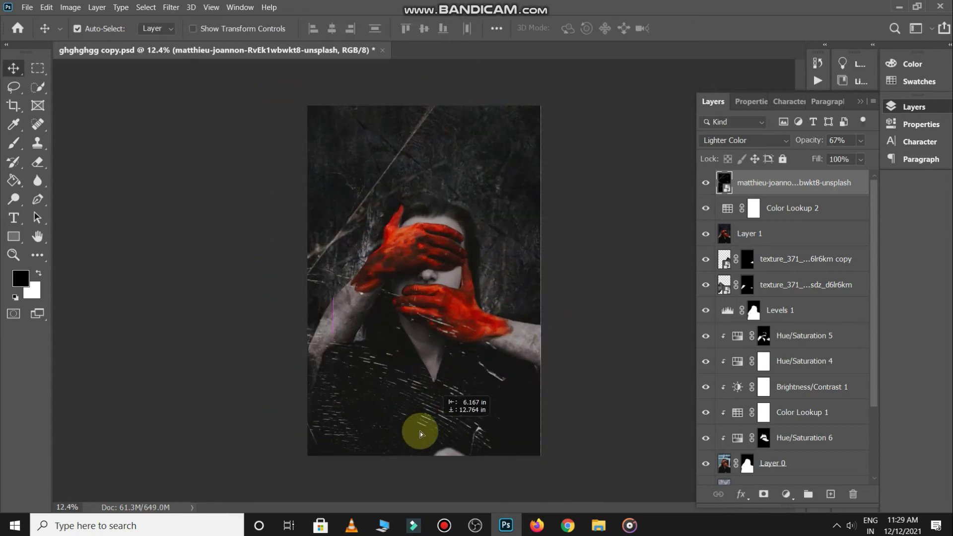
left_click_drag(546, 312, 444, 306)
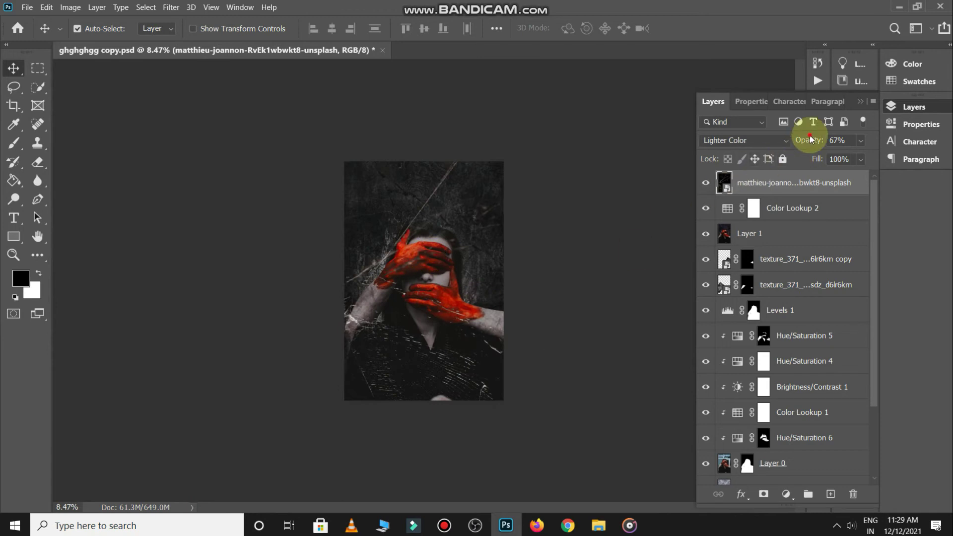
left_click(622, 254)
scroll(518, 304, "up", 1)
left_click(415, 210)
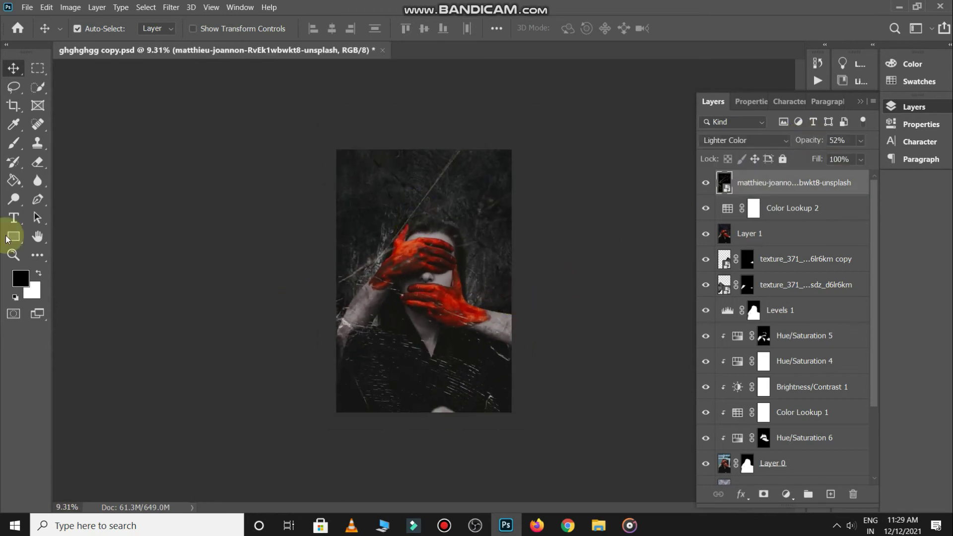
left_click(14, 217)
Add the TARAASHA text and move it to the top of the poster
left_click_drag(366, 250, 498, 312)
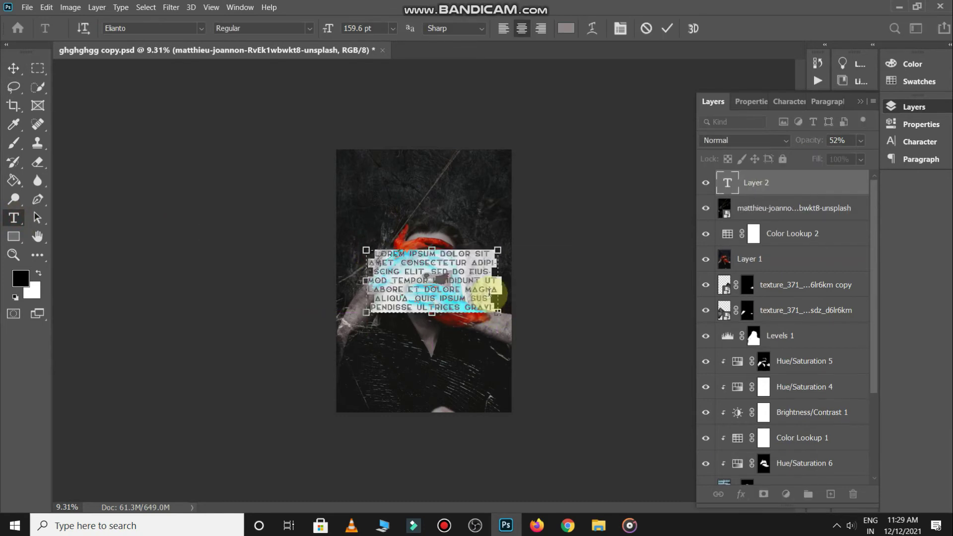
key("BackSpace")
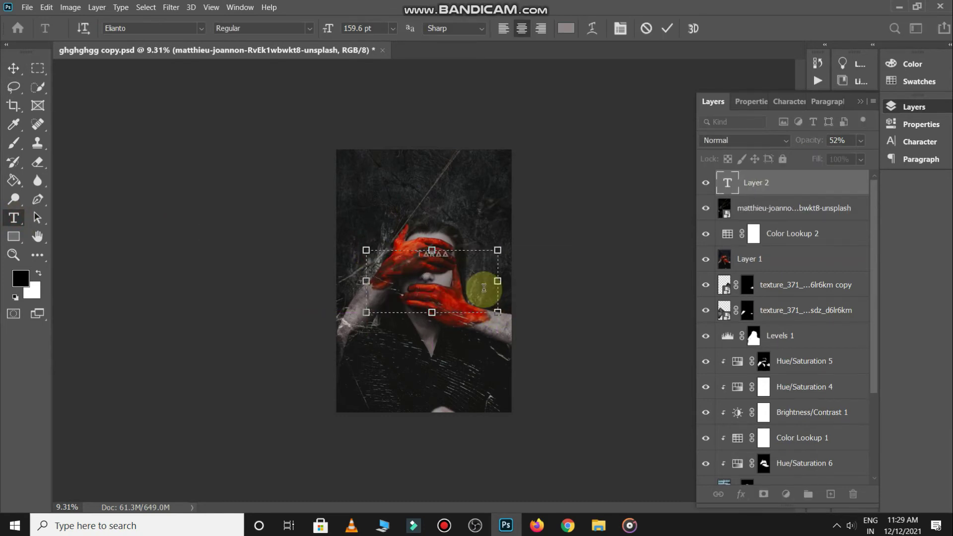
left_click(667, 28)
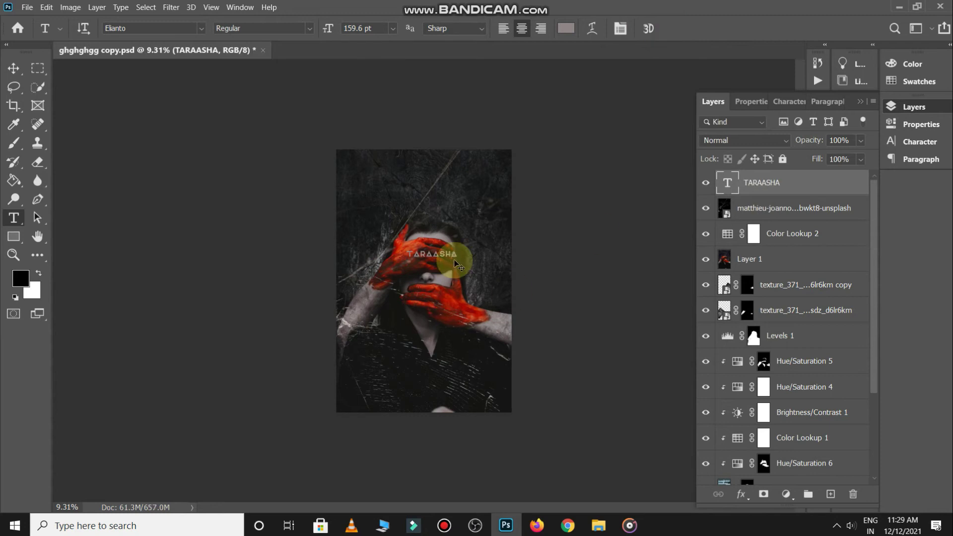
key("v")
left_click_drag(446, 264, 437, 195)
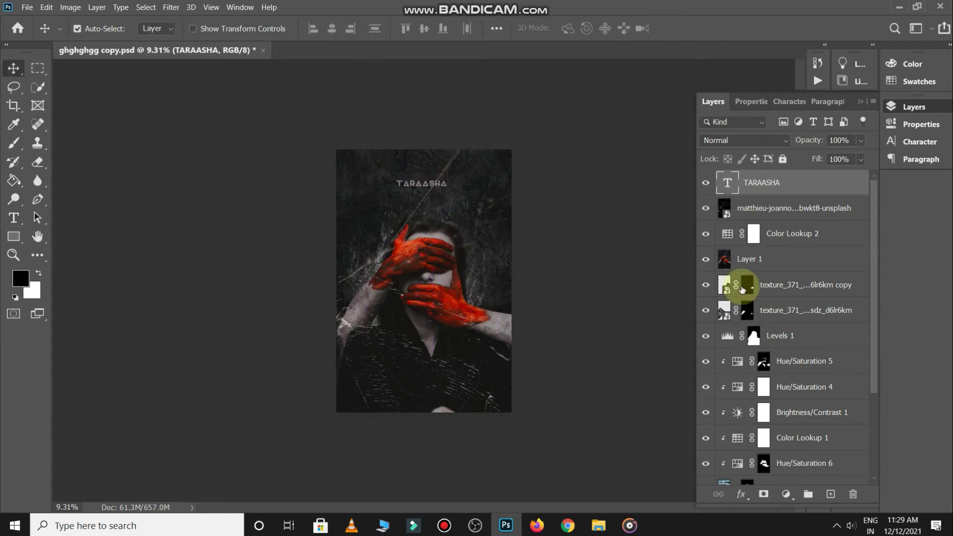
Enlarge the woman's photo layer to about 110%
left_click(767, 258)
key("ctrl+t")
left_click_drag(424, 142, 430, 121)
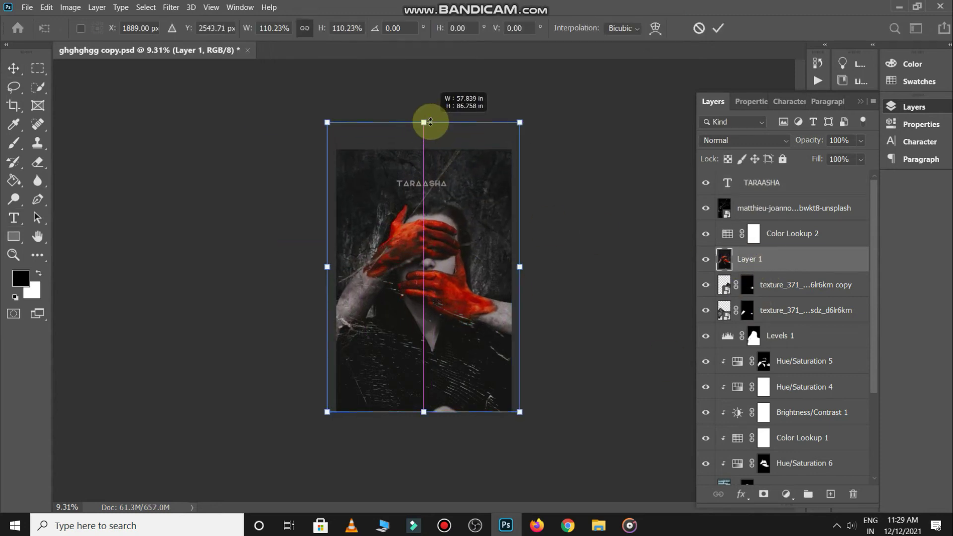
key("Return")
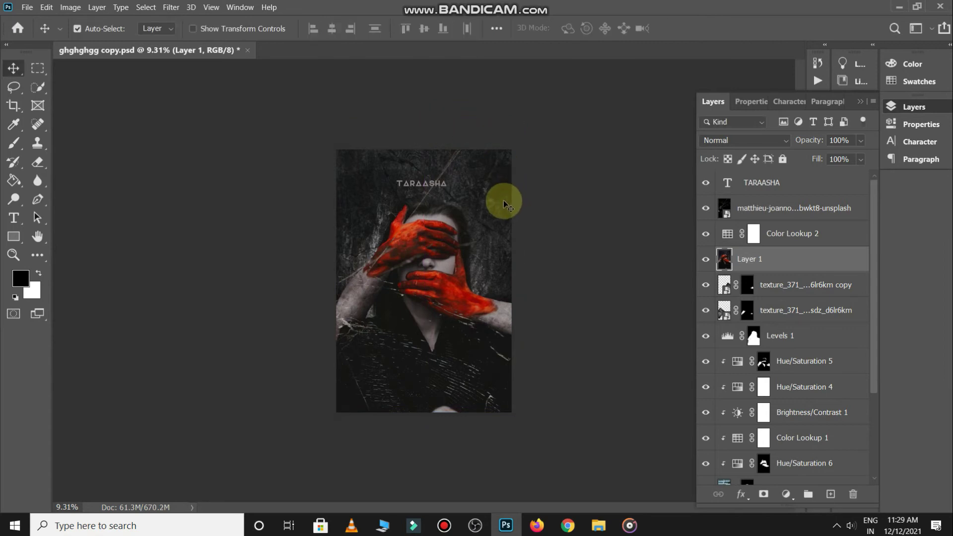
key("ctrl+plus")
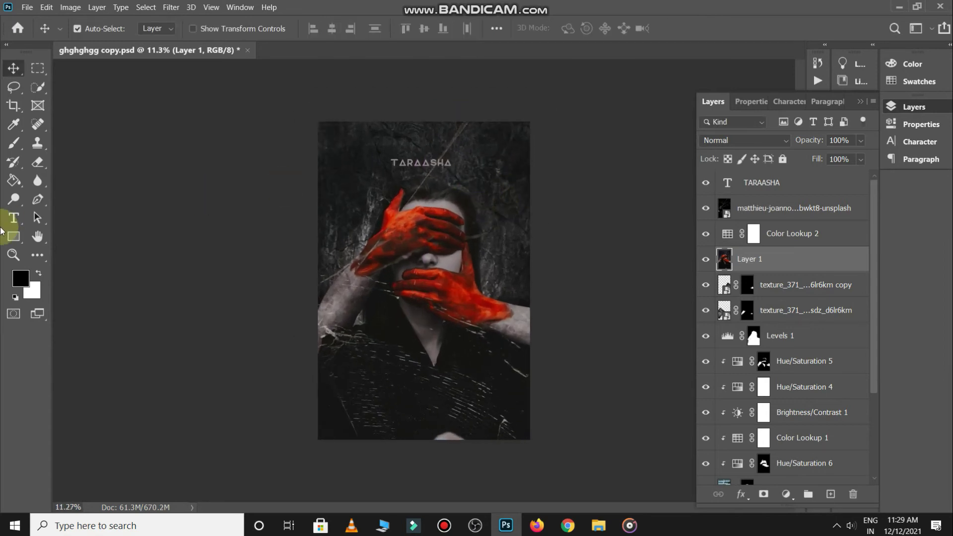
Create a BLOODY HAND paragraph title in the Downcome font at a large size
left_click(9, 222)
left_click_drag(362, 264, 499, 392)
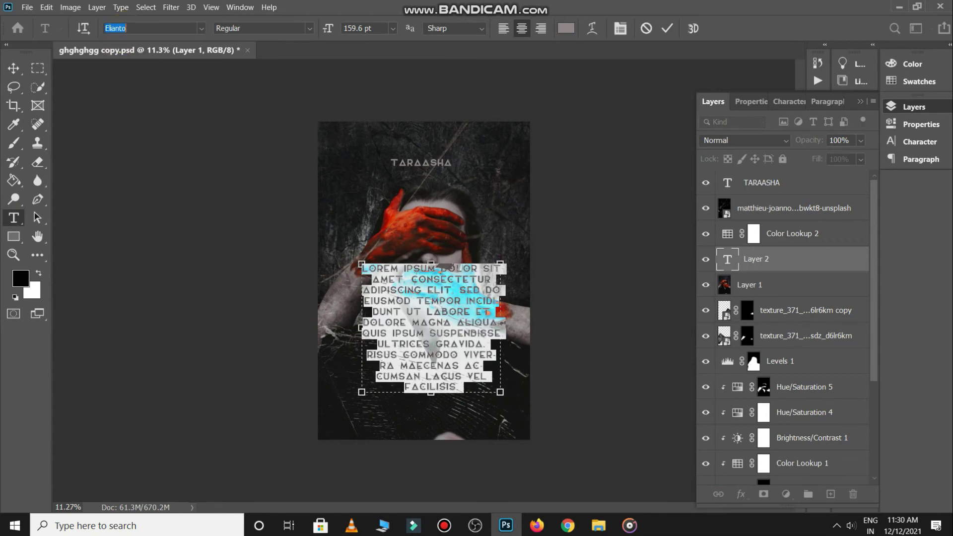
type("dow")
left_click(127, 28)
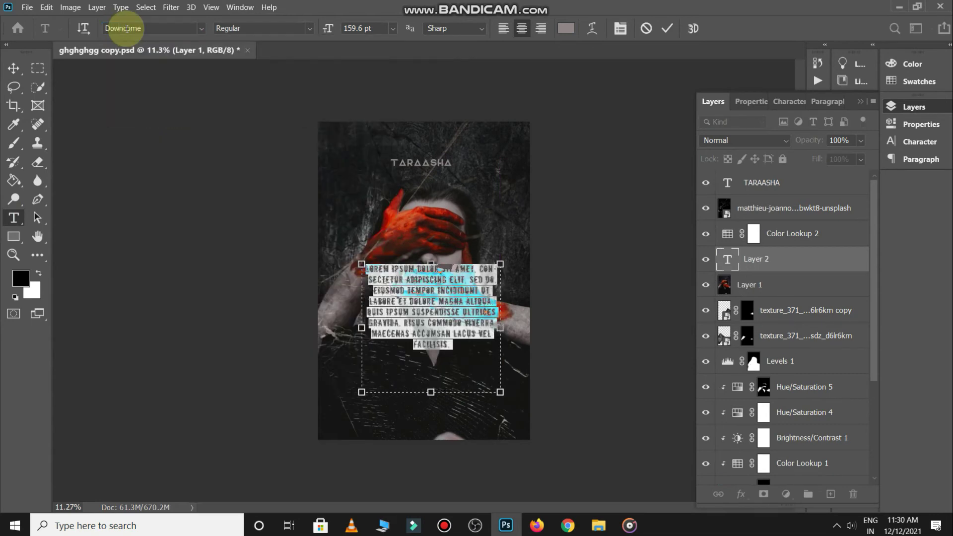
key("BackSpace")
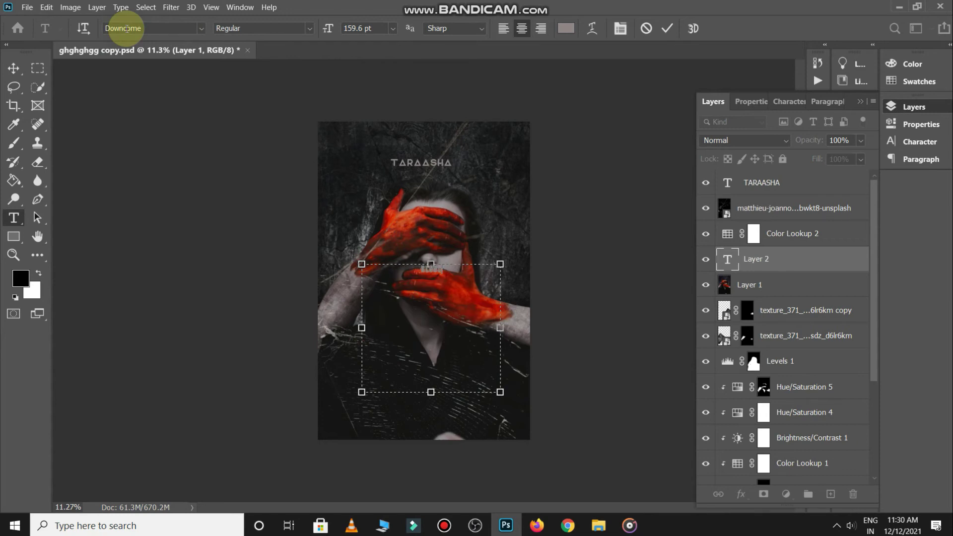
key("ctrl+a")
left_click_drag(327, 36, 372, 31)
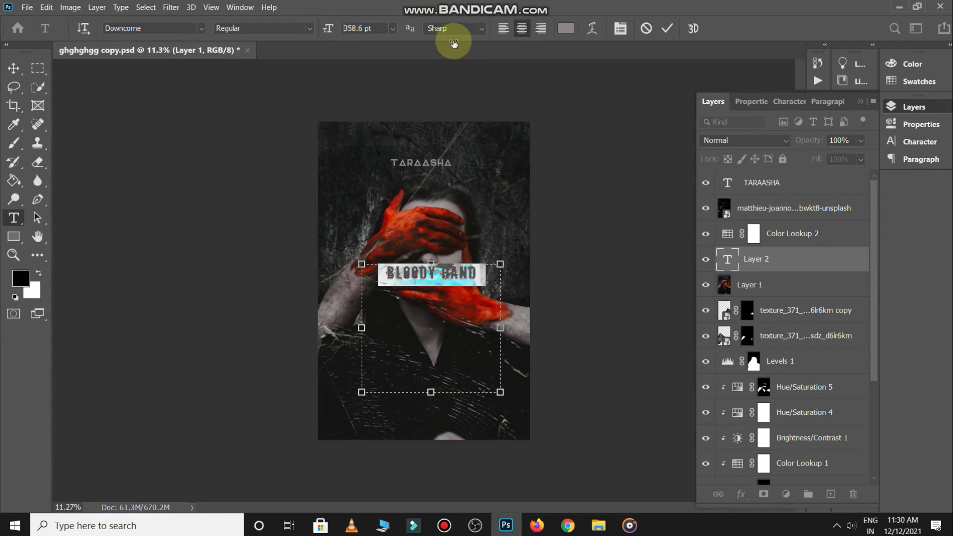
left_click(667, 28)
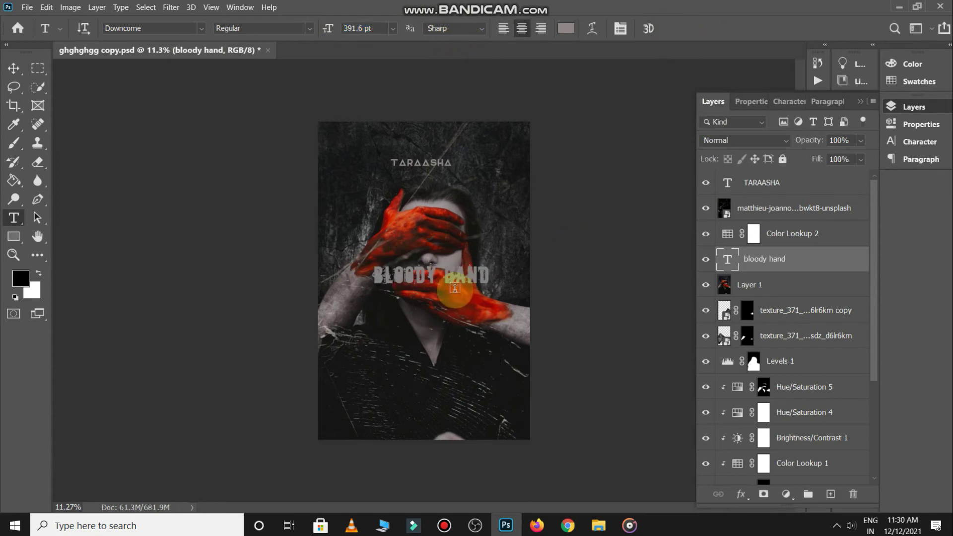
Move the BLOODY HAND title down to the lower part of the poster
key("v")
left_click(440, 359)
left_click_drag(440, 359, 454, 283)
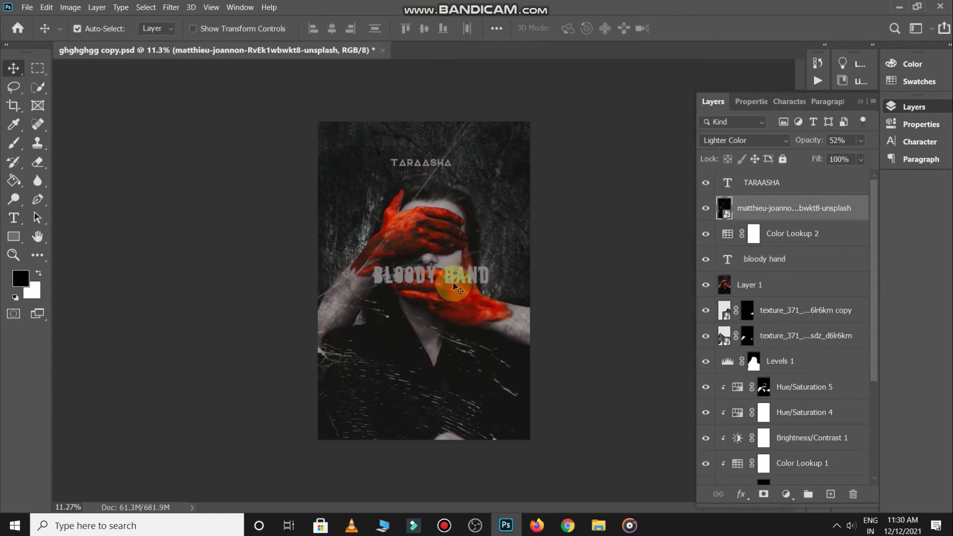
left_click(750, 261)
key("ctrl+t")
left_click_drag(456, 248, 448, 357)
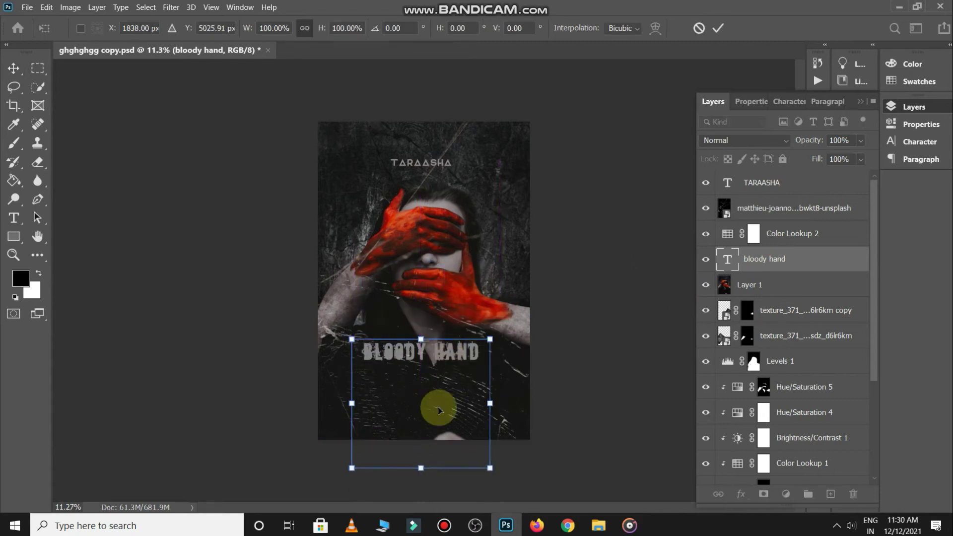
key("Return")
left_click(419, 354)
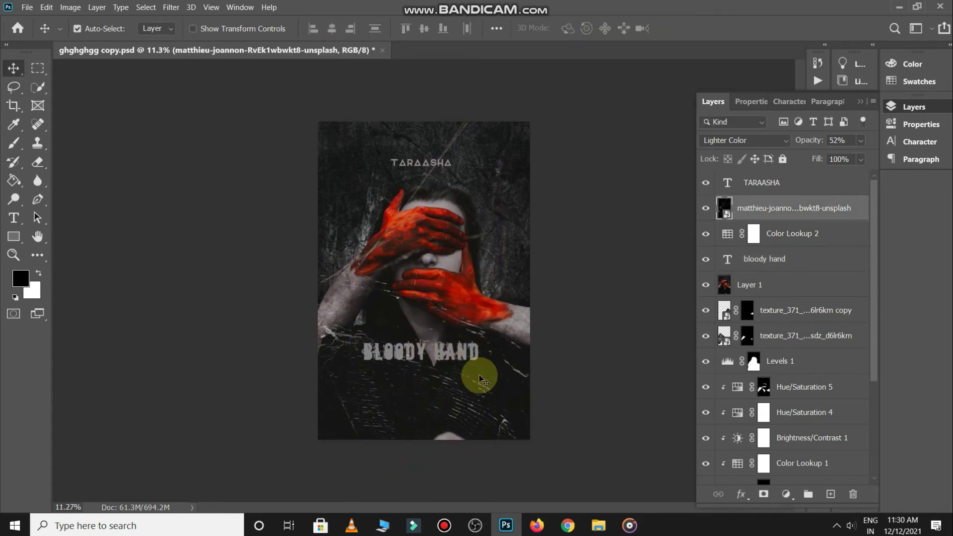
key("alt+Tab")
key("super+d")
Place the credits image beneath the title and blend it in Divide mode
double_click(915, 28)
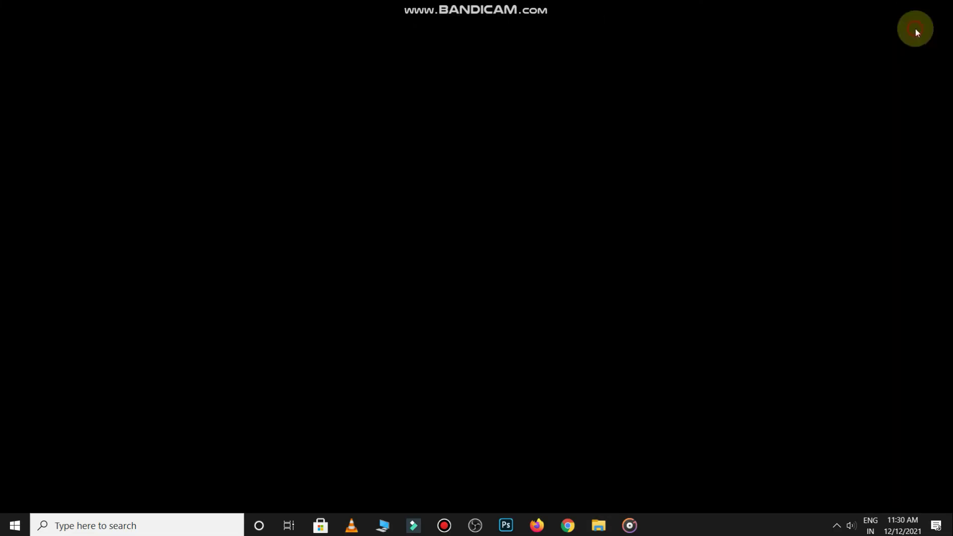
scroll(551, 391, "down", 2)
left_click_drag(485, 397, 443, 306)
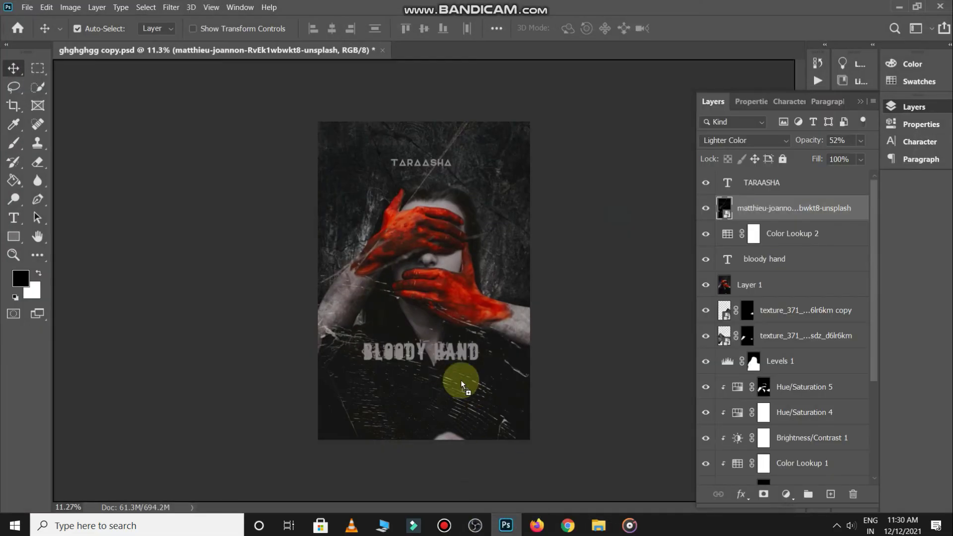
mouse_move(451, 273)
left_mouse_down()
mouse_move(493, 255)
mouse_move(449, 383)
mouse_move(486, 402)
mouse_move(463, 396)
left_mouse_up()
key("Return")
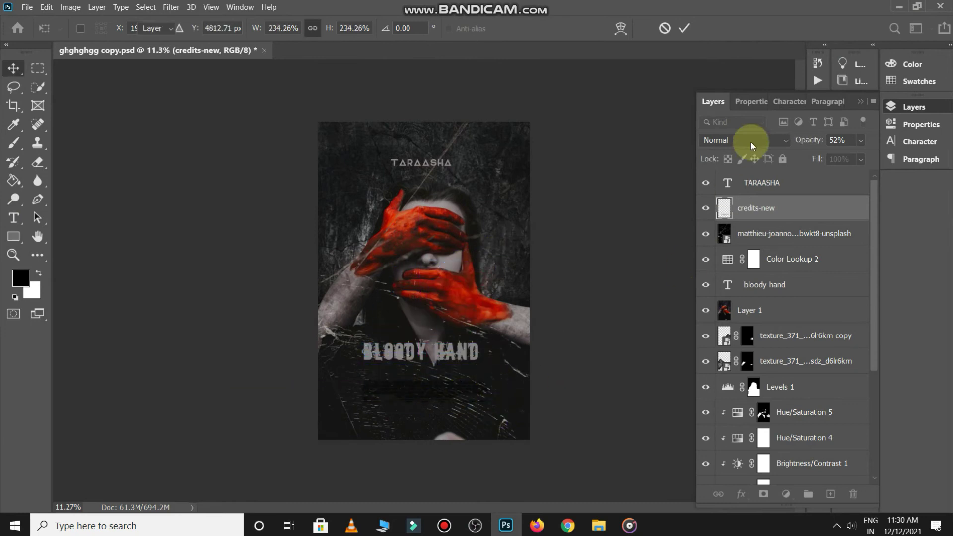
left_click(751, 142)
left_click(714, 438)
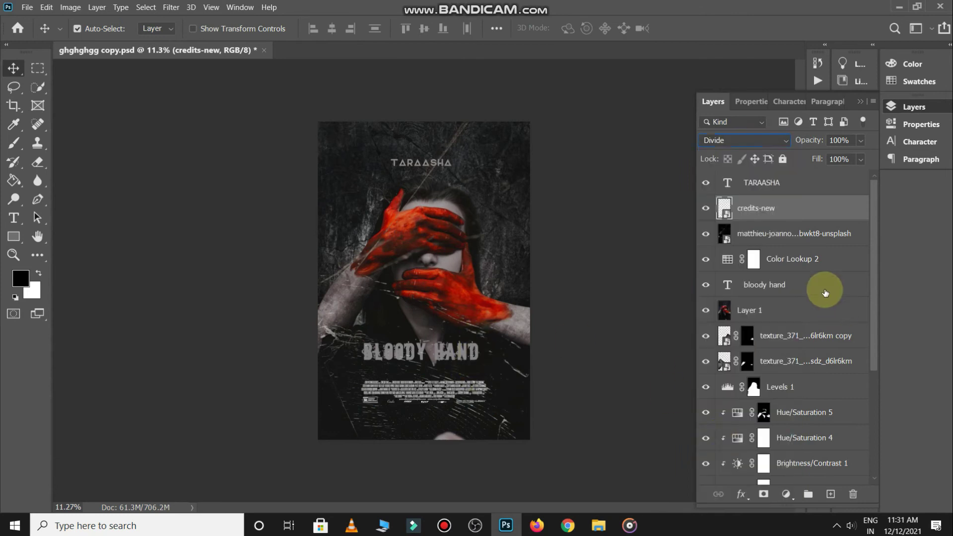
Resize the BLOODY HAND title and shift it down-left
left_click(825, 293)
key("ctrl+t")
mouse_move(492, 337)
left_mouse_down()
mouse_move(520, 312)
mouse_move(493, 343)
left_mouse_up()
key("Return")
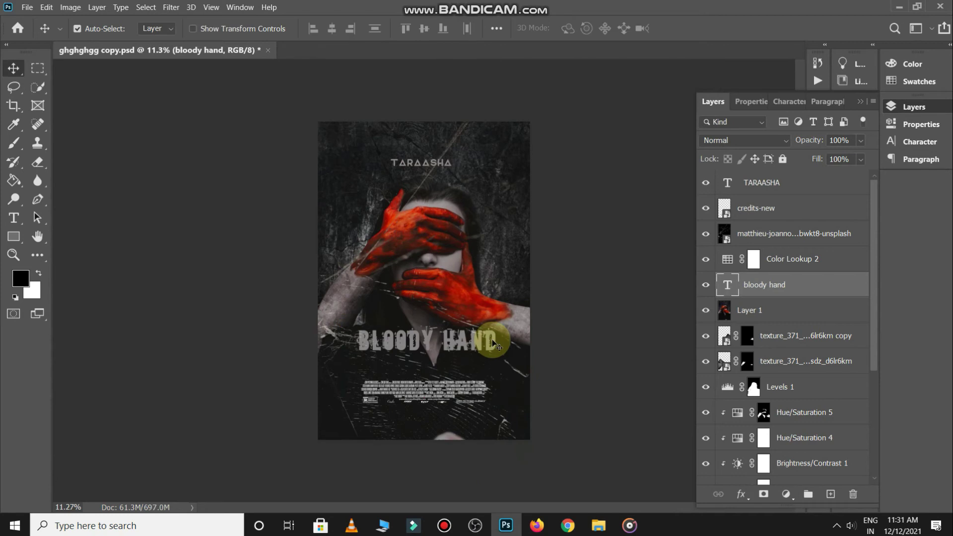
Shrink the BLOODY HAND text box to fit and remove a stray letter
key("t")
left_click(494, 342)
left_click_drag(427, 463, 440, 362)
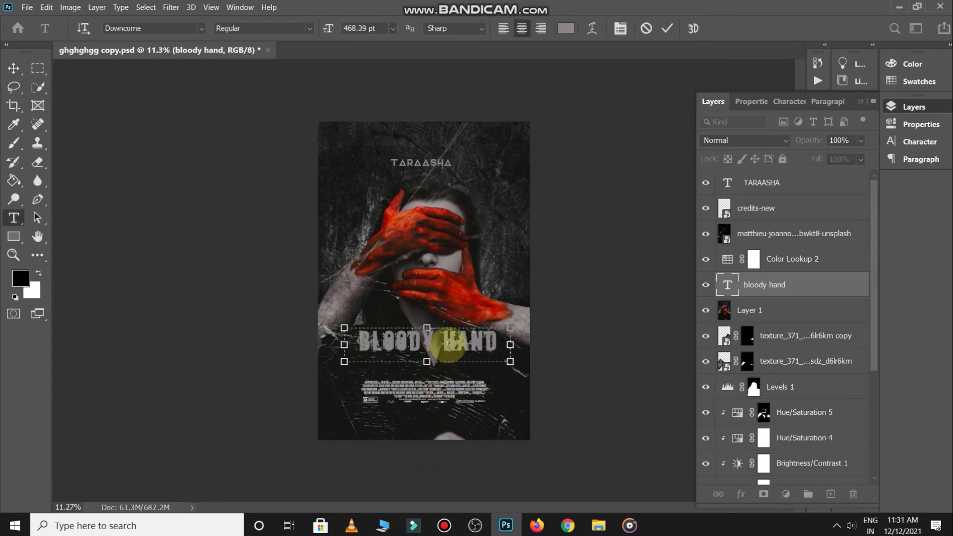
type("v")
key("BackSpace")
left_click(666, 29)
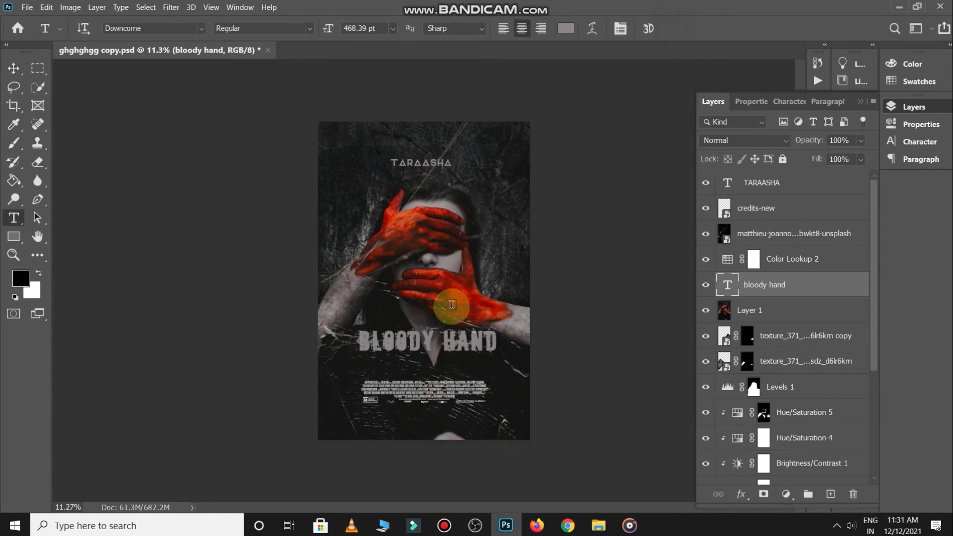
Nudge the BLOODY HAND title slightly lower and reopen its text for editing
key("v")
left_click(471, 343)
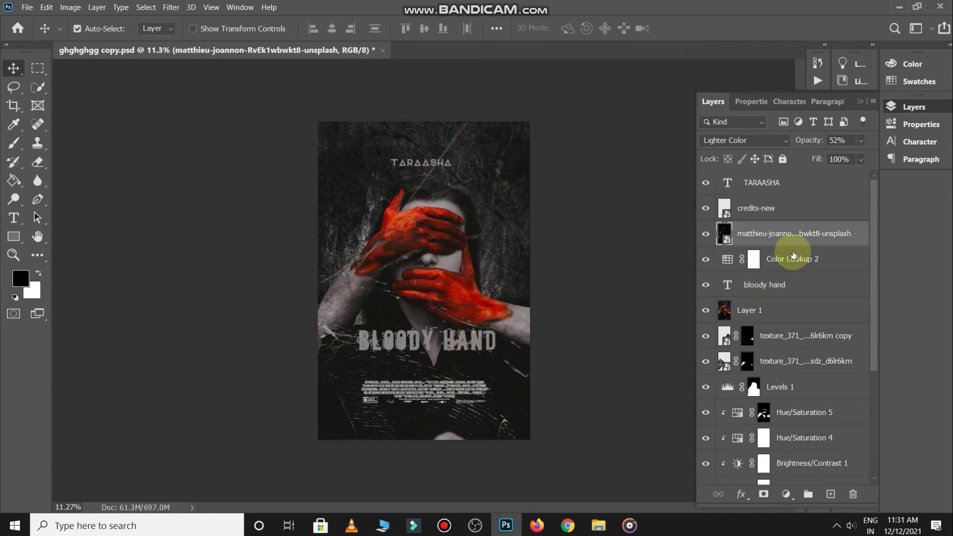
left_click(794, 284)
key("ctrl+t")
mouse_move(501, 348)
left_mouse_down()
mouse_move(498, 365)
mouse_move(502, 345)
left_mouse_up()
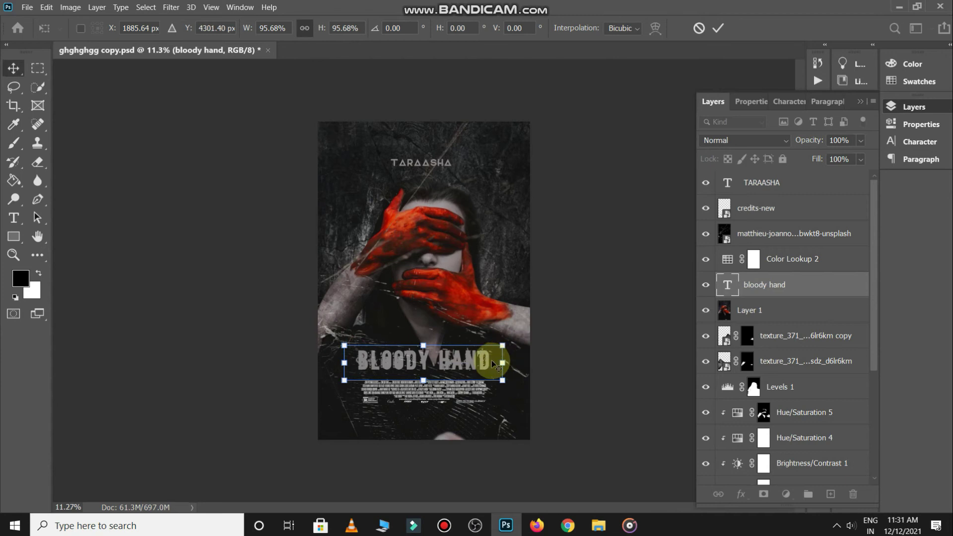
double_click(728, 284)
left_click(442, 349)
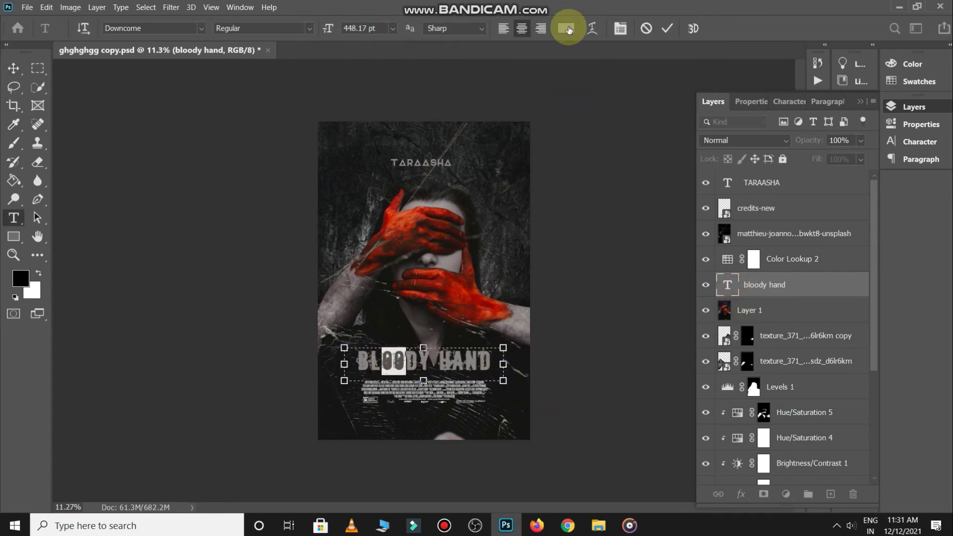
Colour the title's OO red, sampled from the bloody hand and slightly brightened
left_click(567, 28)
left_click(413, 220)
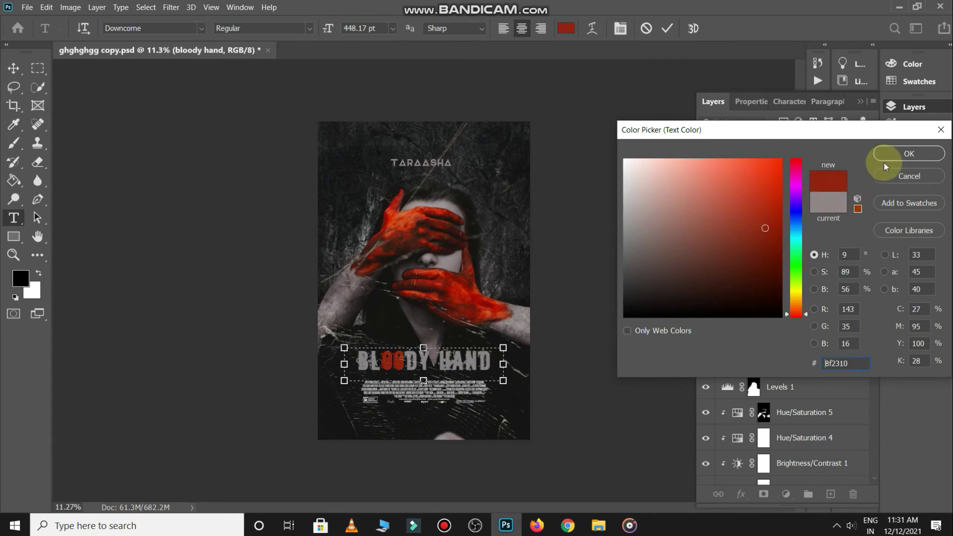
left_click_drag(770, 228, 773, 218)
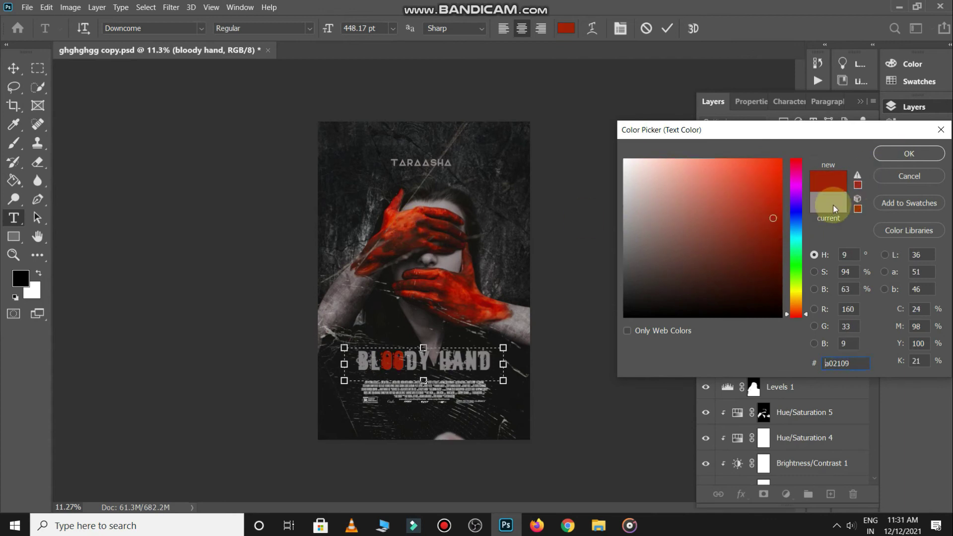
left_click(908, 154)
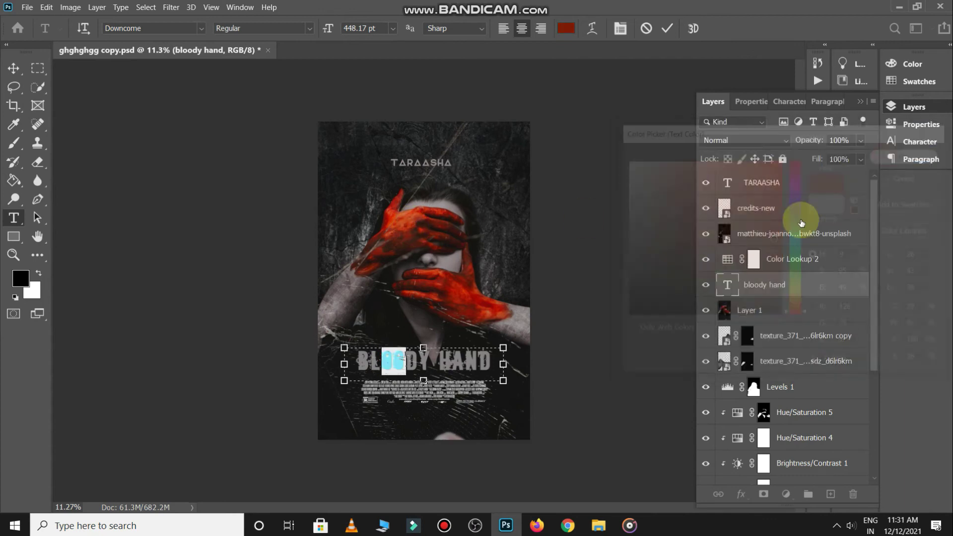
left_click(667, 28)
key("v")
Colour the word HAND in the title a dark red
double_click(452, 364)
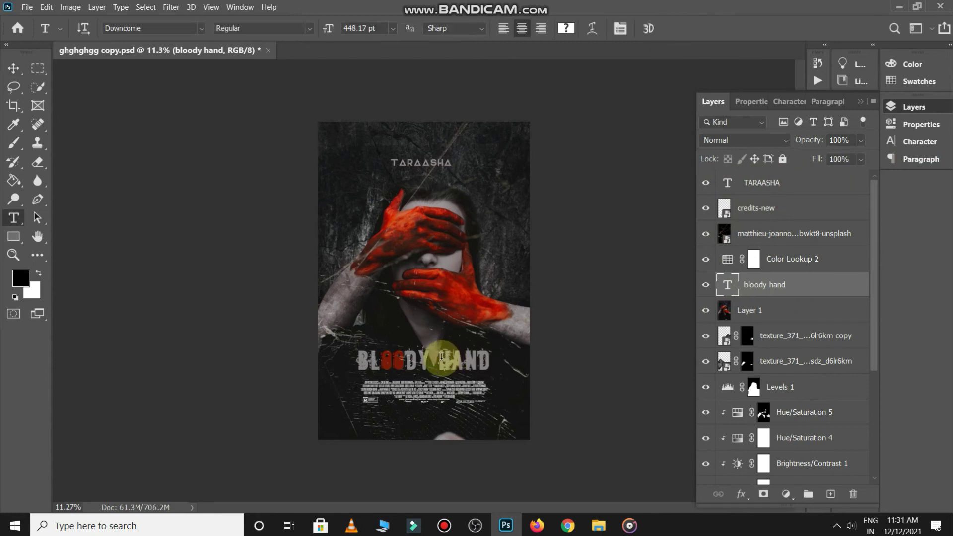
left_click(566, 28)
left_click(422, 230)
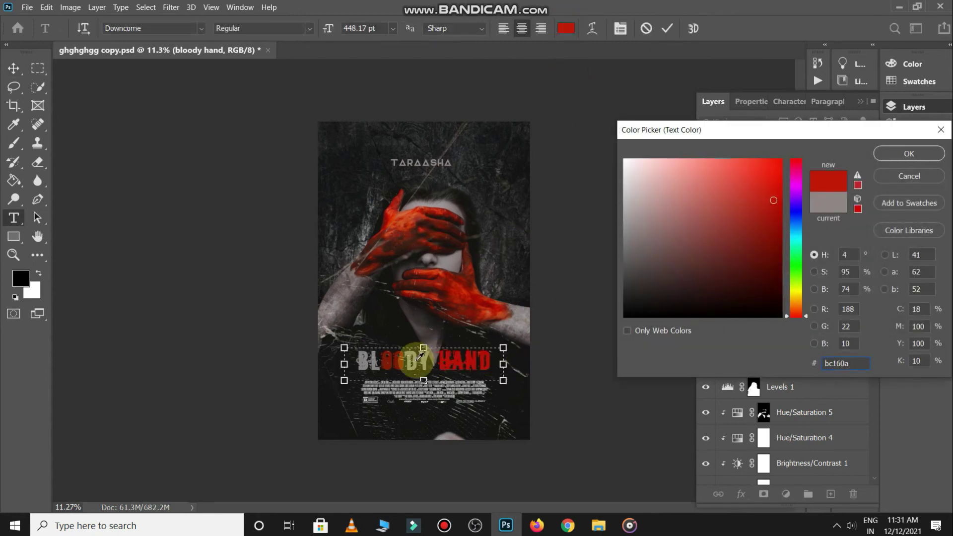
left_click(401, 360)
left_click(908, 154)
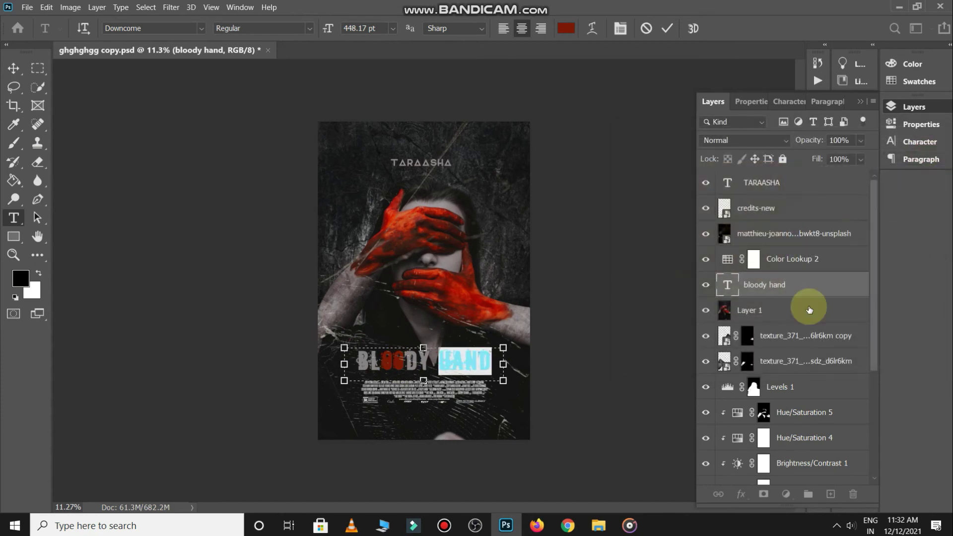
left_click(667, 28)
key("ctrl+0")
Nudge the TARAASHA title right and slightly resize the BLOODY HAND title
key("v")
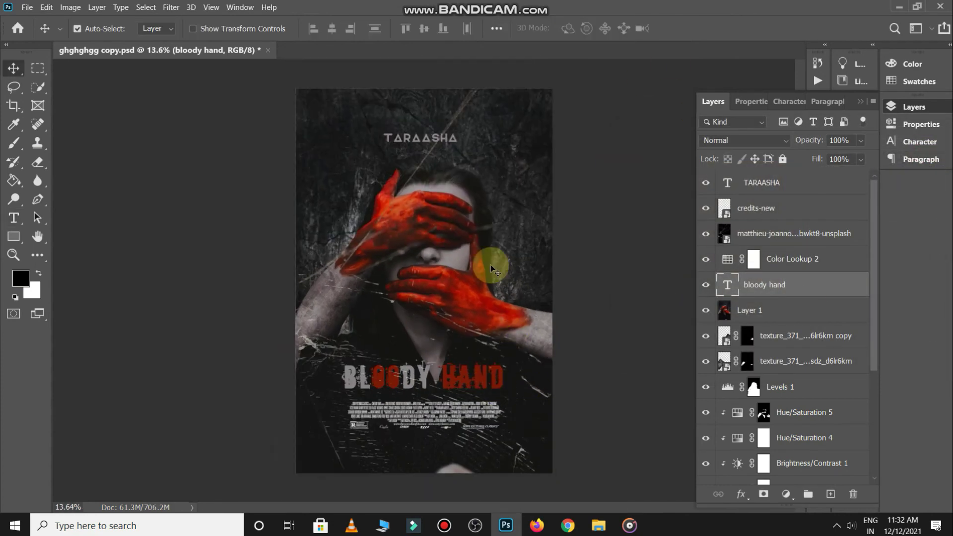
left_click(432, 137)
left_click_drag(442, 164, 446, 164)
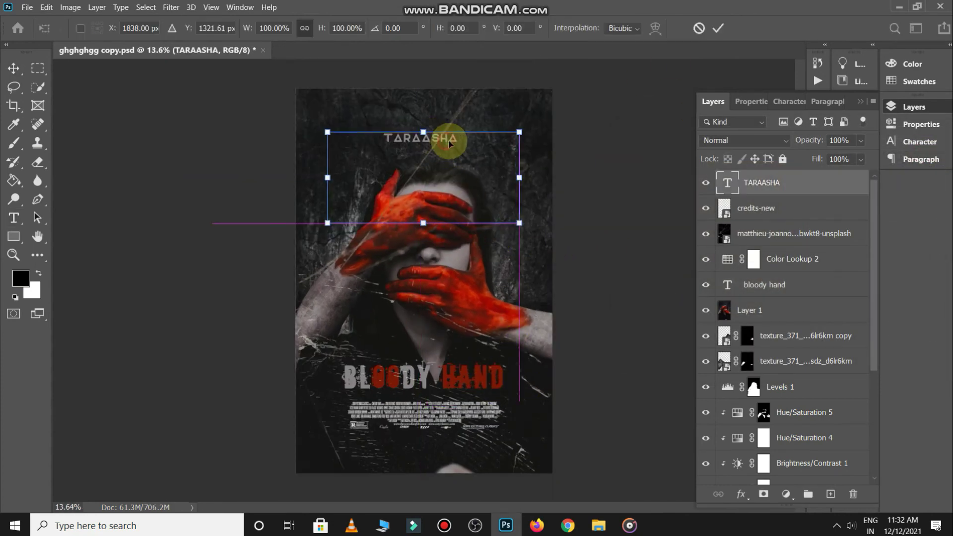
key("ctrl+minus")
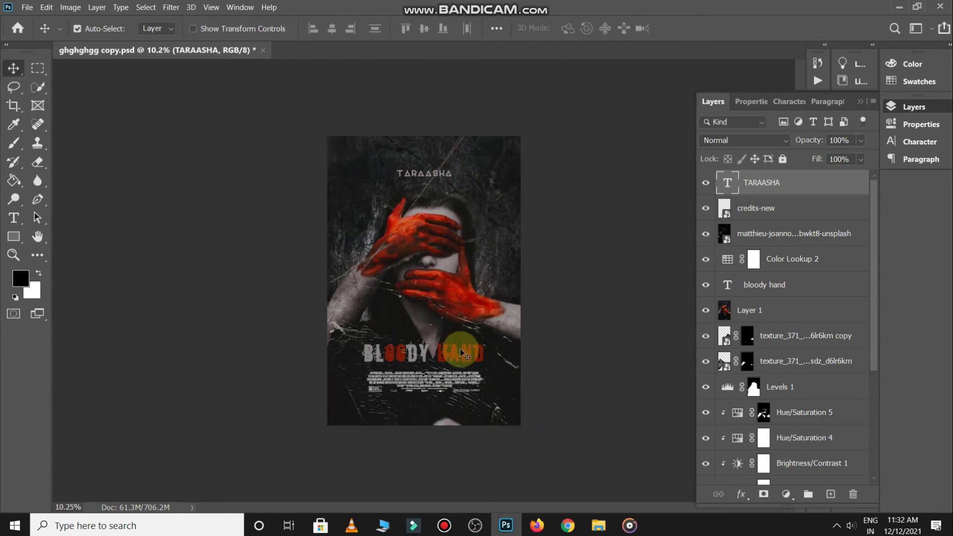
left_click(782, 284)
key("ctrl+t")
left_click_drag(487, 360, 490, 358)
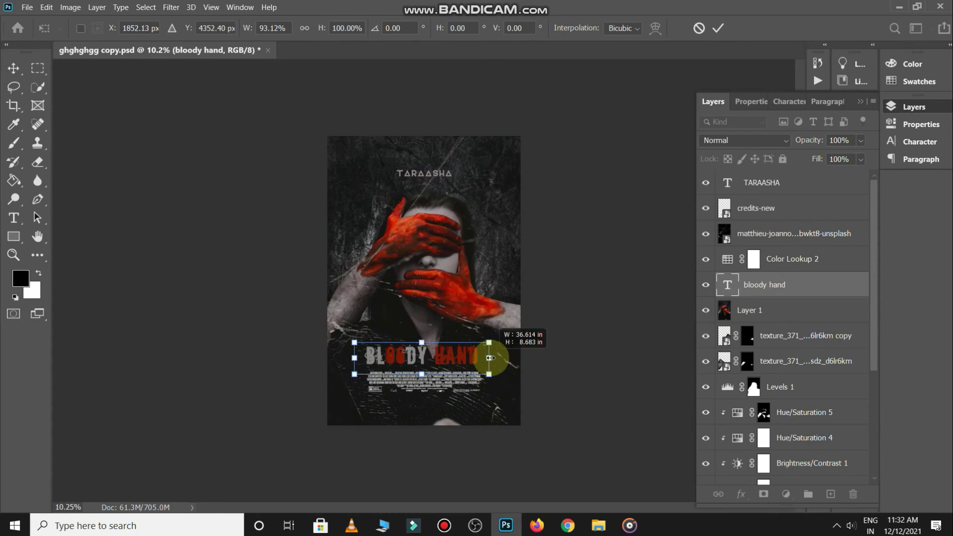
key("Return")
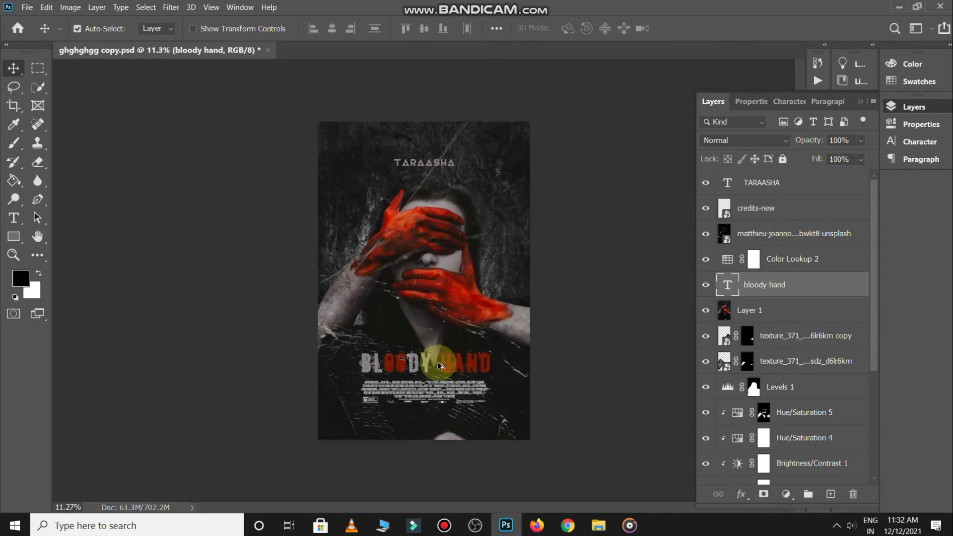
left_click_drag(450, 192, 453, 192)
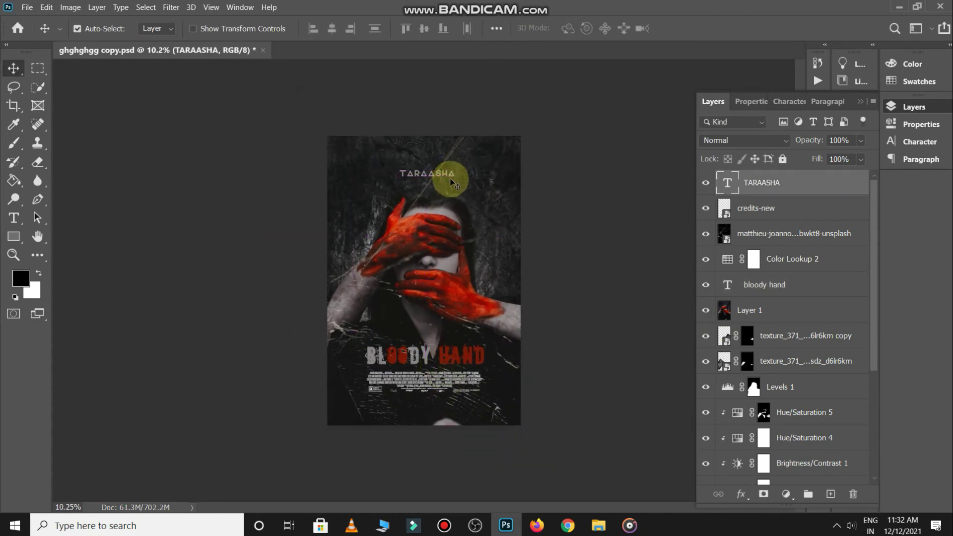
Draw a thin grey rectangle bar underlining TARAASHA
left_click(14, 237)
left_click_drag(401, 175, 456, 178)
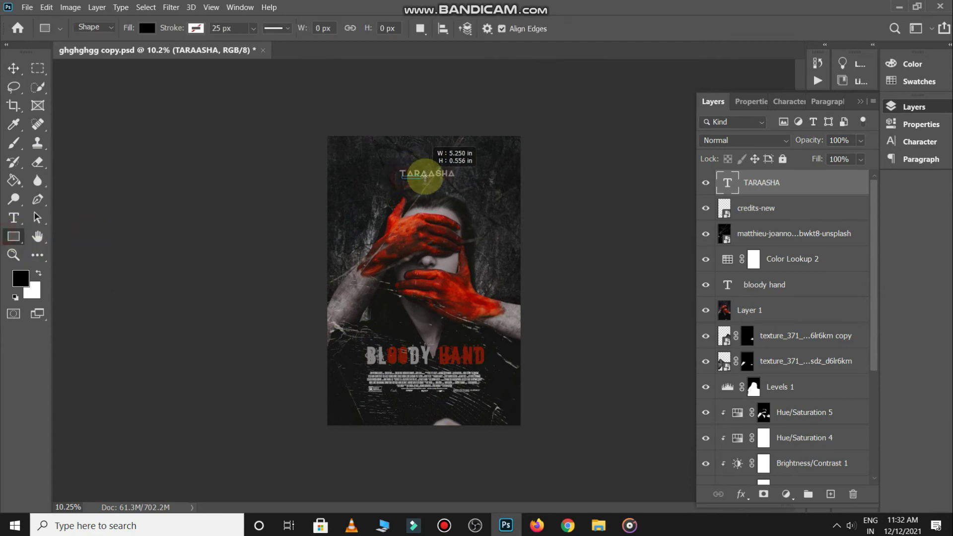
left_click(710, 188)
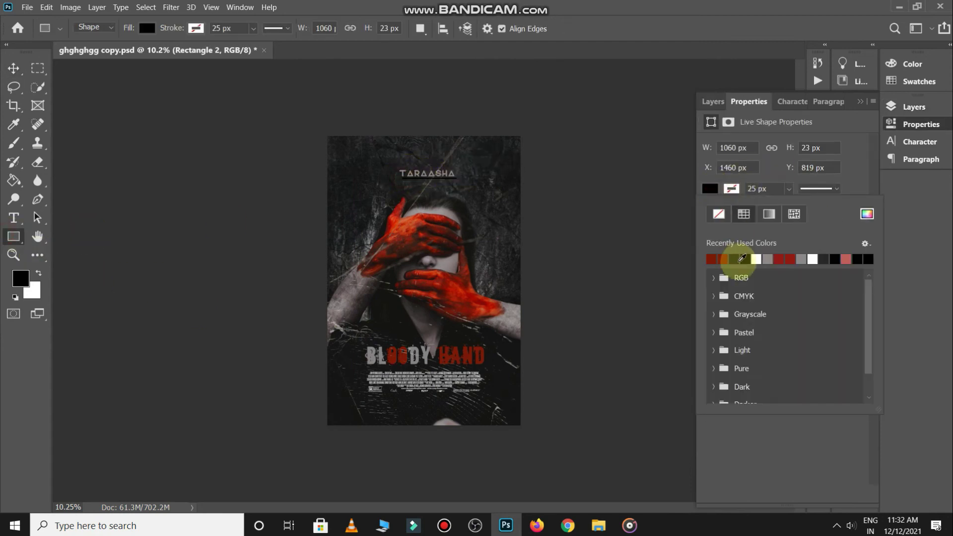
left_click(768, 259)
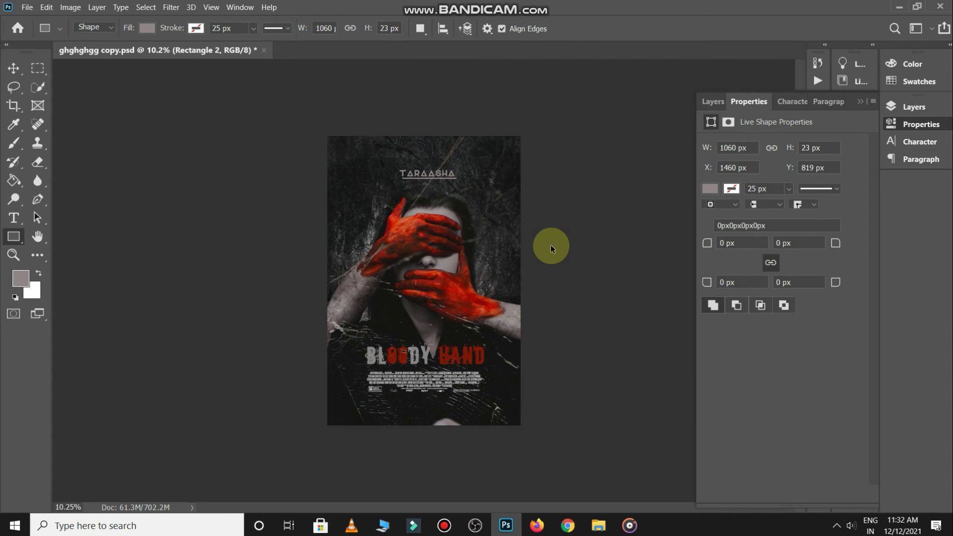
key("ctrl+t")
key("Return")
key("ctrl+t")
key("Return")
Stamp all visible layers into a new merged layer with Ctrl+Alt+Shift+E
scroll(556, 245, "up", 2)
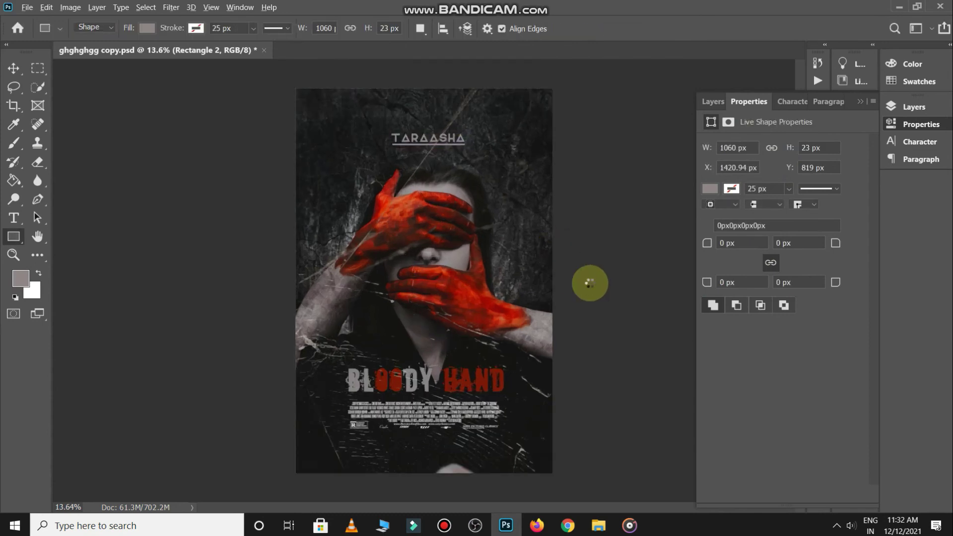
key("ctrl+alt+shift+e")
left_click(713, 101)
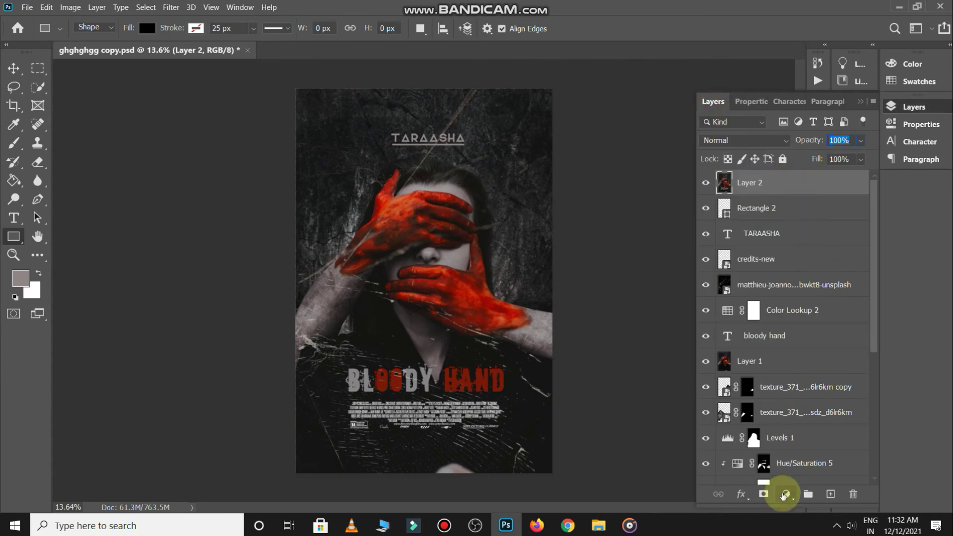
Add a Brightness/Contrast adjustment layer with brightness about 48 and contrast about 12
left_click(784, 494)
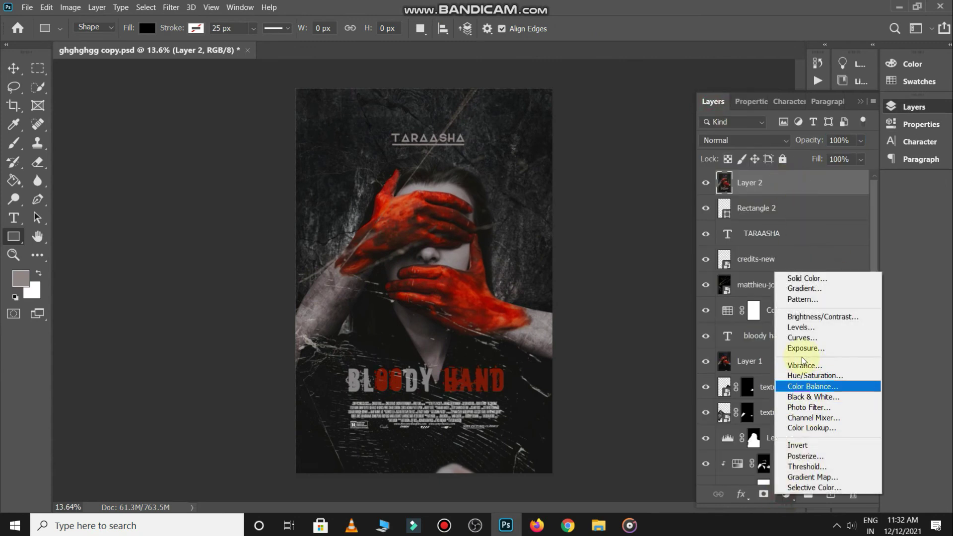
left_click(808, 316)
left_click_drag(783, 180, 794, 182)
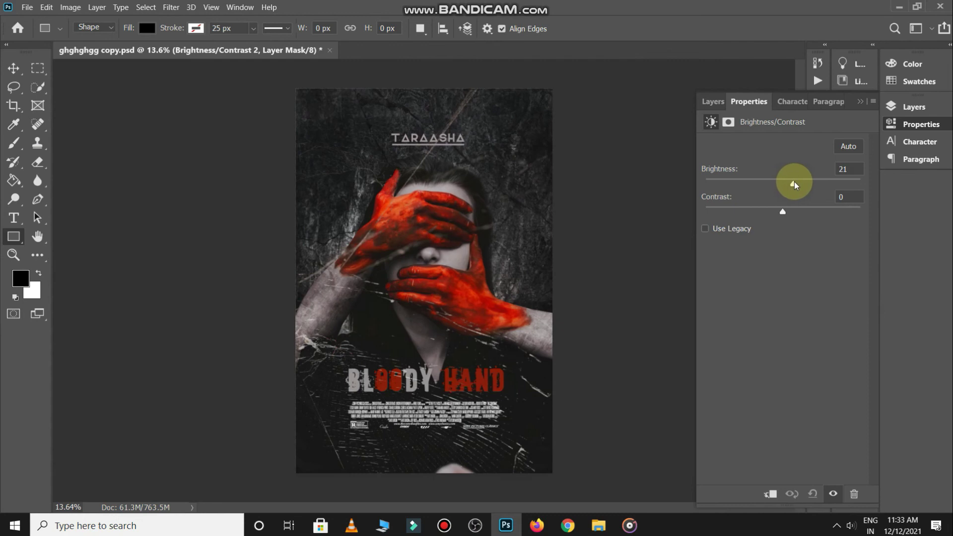
mouse_move(782, 211)
left_mouse_down()
mouse_move(798, 213)
mouse_move(808, 186)
left_mouse_up()
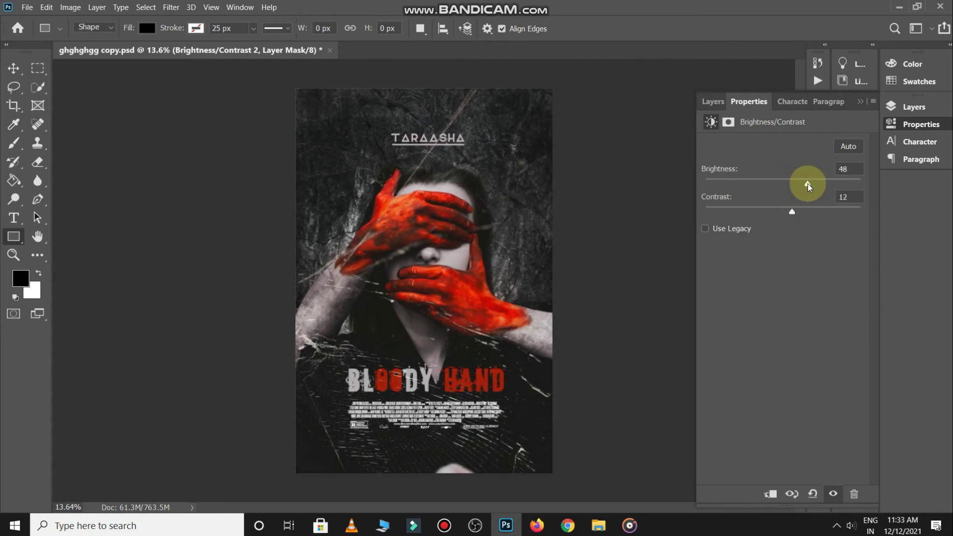
Select the stamped Layer 2 in the Layers panel
left_click(713, 101)
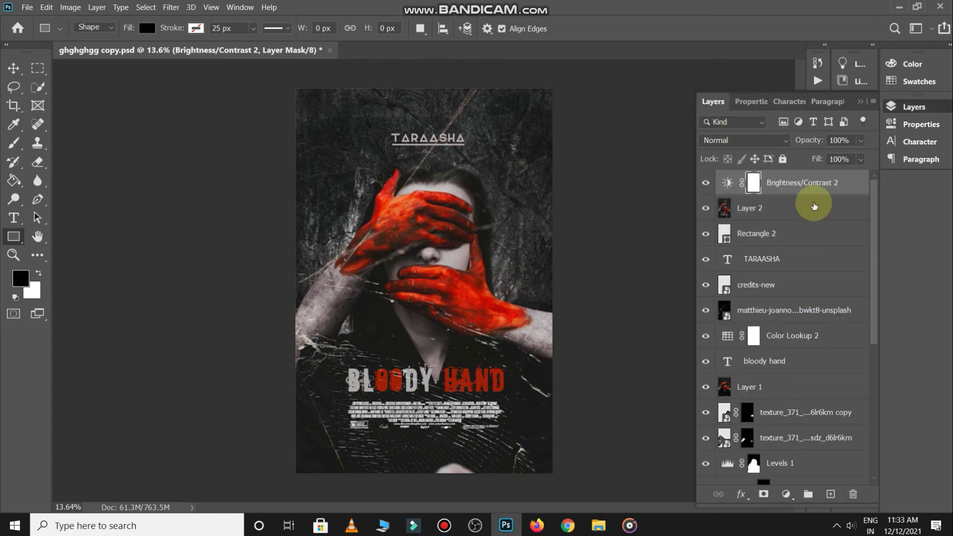
left_click(814, 206)
key("alt+t")
key("Escape")
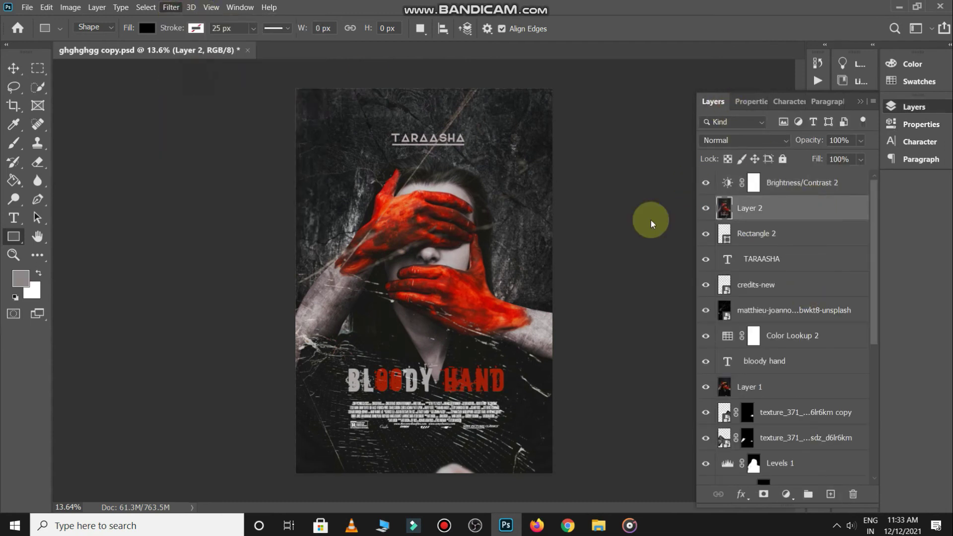
In Camera Raw, desaturate the reds, warm the temperature, and adjust exposure, blacks and clarity
key("ctrl+shift+a")
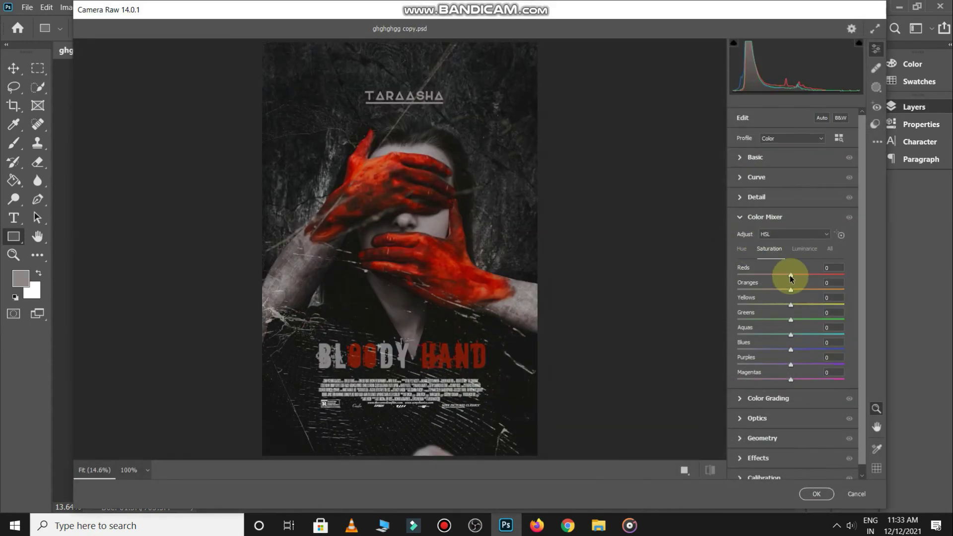
left_click_drag(799, 277, 795, 271)
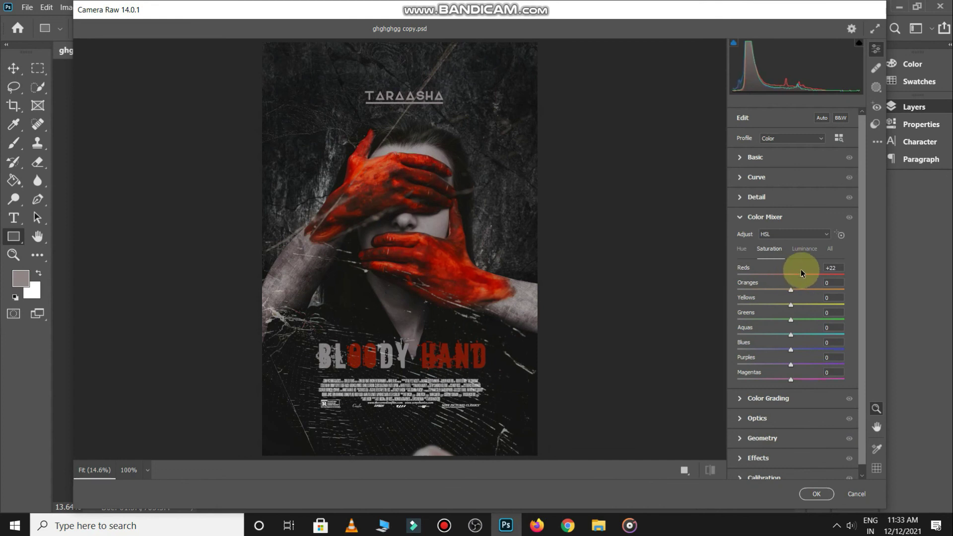
left_click(777, 157)
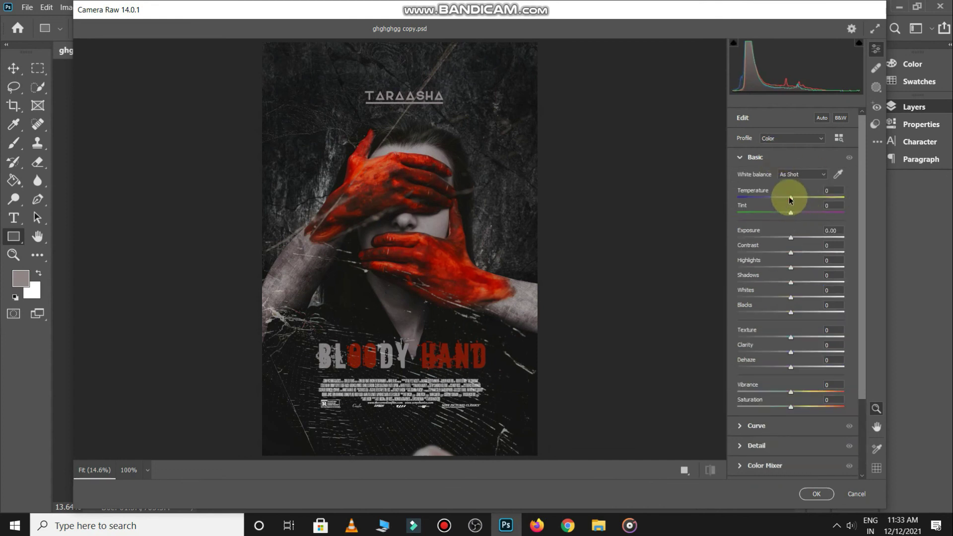
left_click_drag(790, 200, 792, 211)
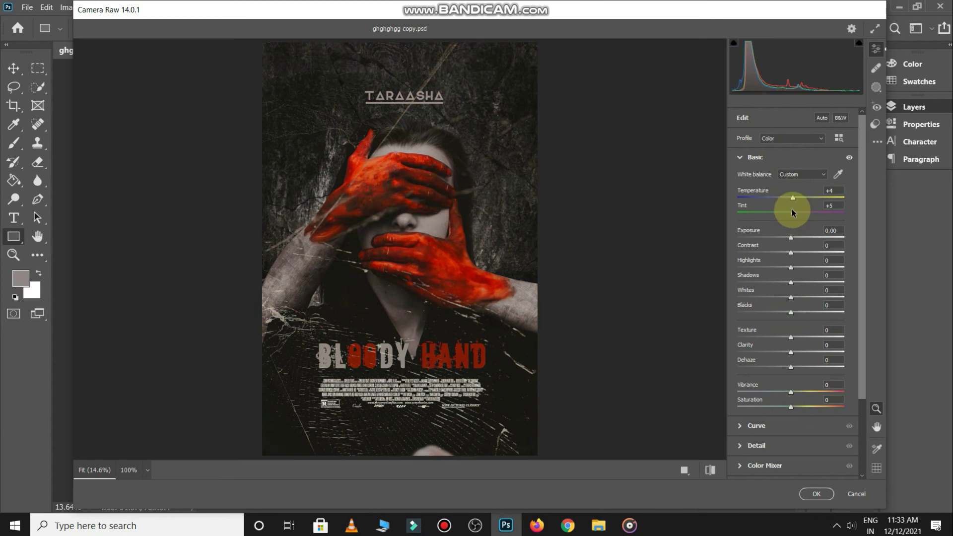
left_click(792, 238)
mouse_move(794, 239)
left_mouse_down()
mouse_move(787, 264)
mouse_move(802, 263)
mouse_move(767, 280)
mouse_move(803, 296)
left_mouse_up()
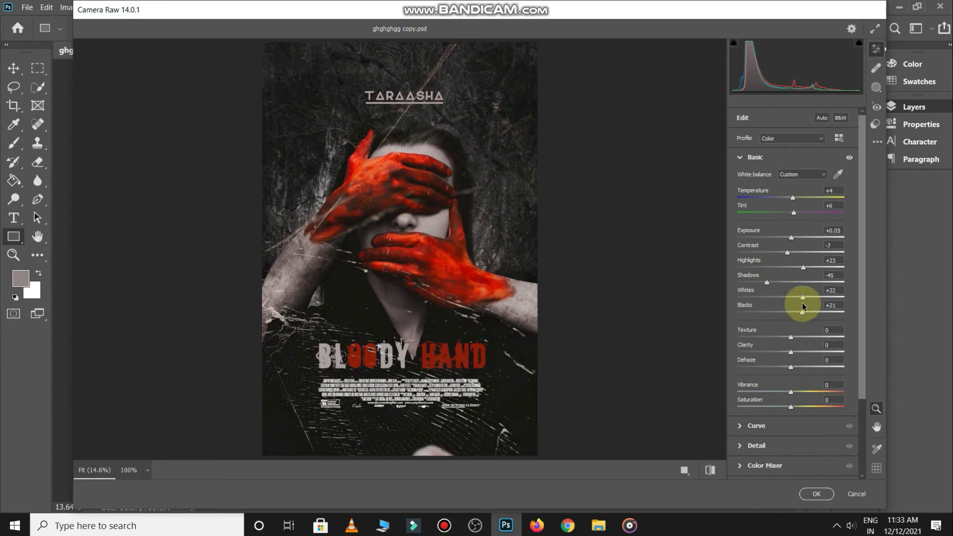
left_click_drag(791, 314, 796, 313)
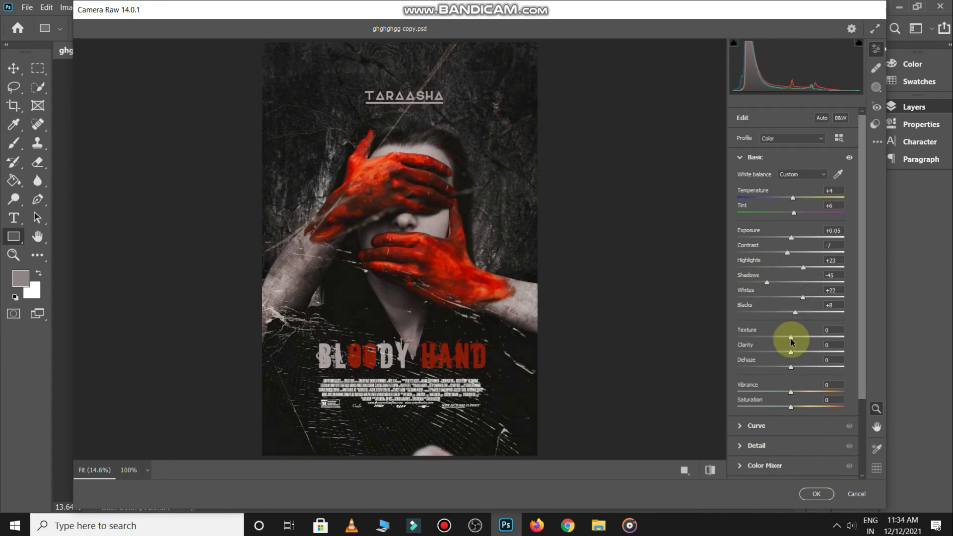
mouse_move(791, 352)
left_mouse_down()
mouse_move(802, 352)
mouse_move(794, 377)
mouse_move(784, 367)
mouse_move(780, 392)
left_mouse_up()
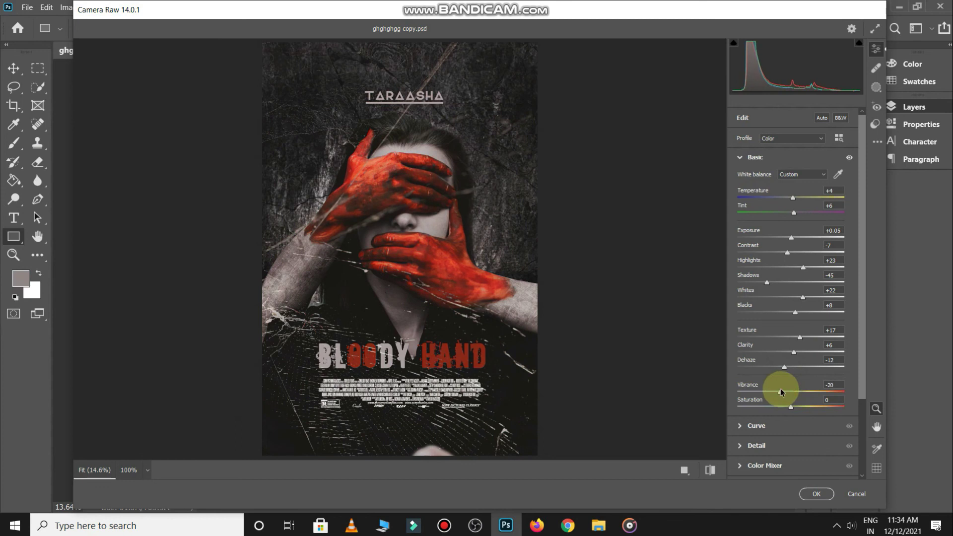
Set noise reduction to zero in Detail and apply the Camera Raw grade
left_click(794, 445)
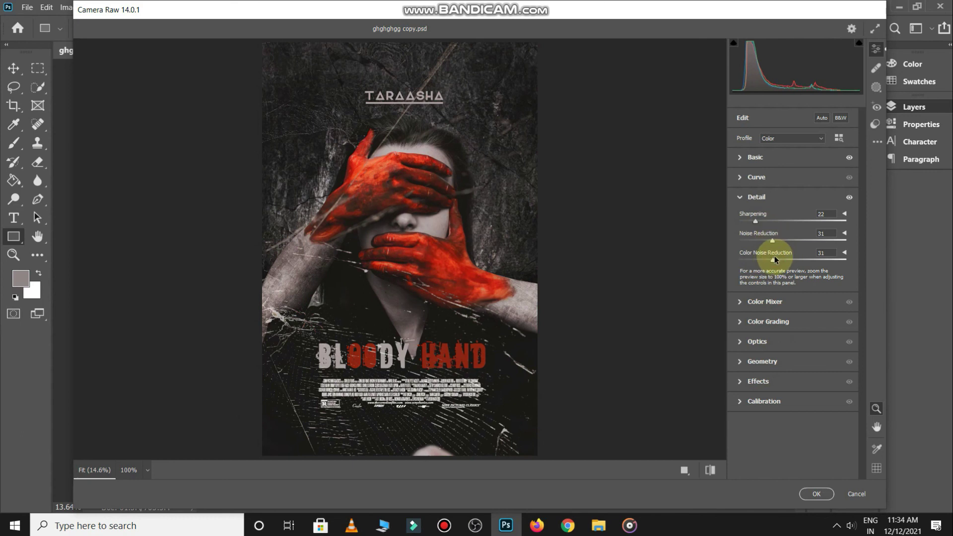
left_click_drag(772, 240, 740, 244)
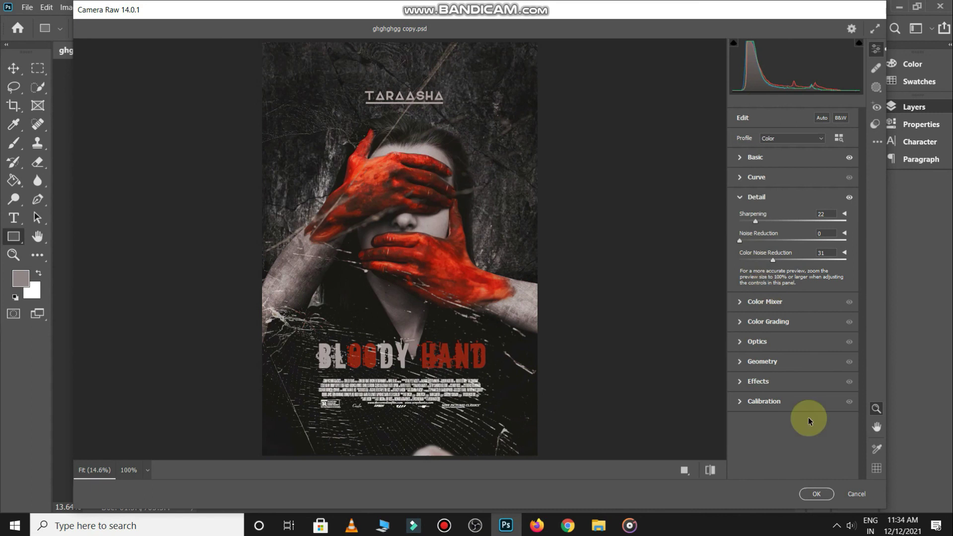
left_click(815, 494)
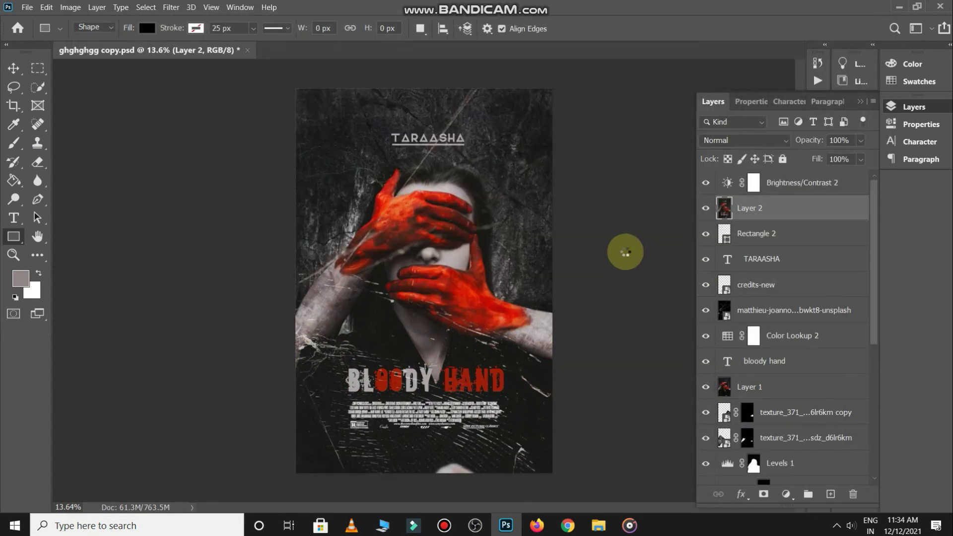
Draw a horizontal line shape (Shape 1) under BLOODY HAND and open its colour picker
scroll(618, 249, "down", 1)
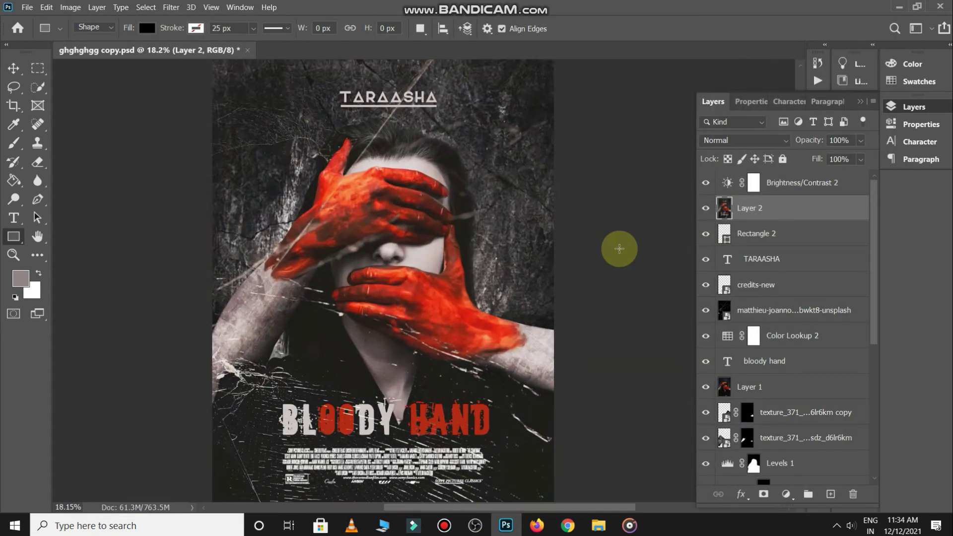
key("v")
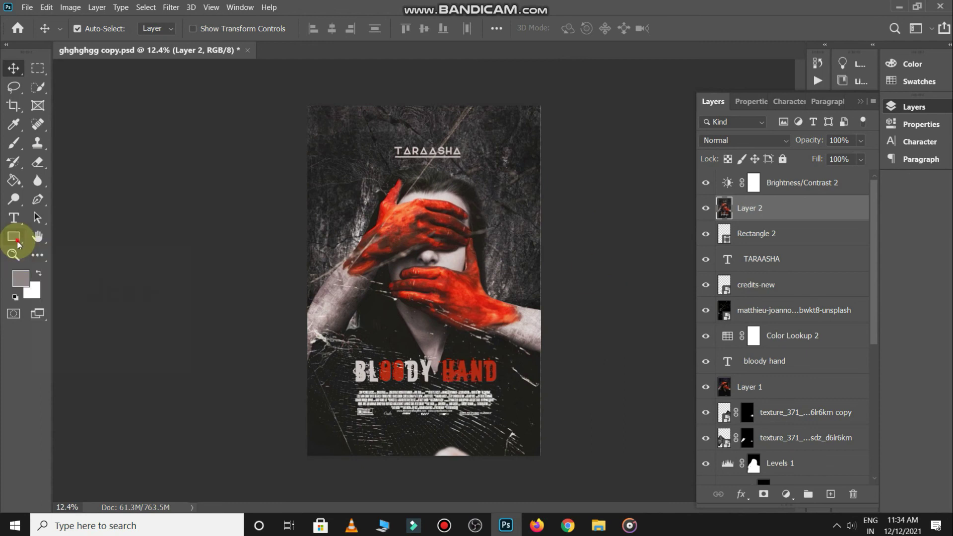
left_click(13, 236)
left_click(49, 289)
scroll(329, 410, "up", 2)
left_click_drag(325, 410, 529, 411)
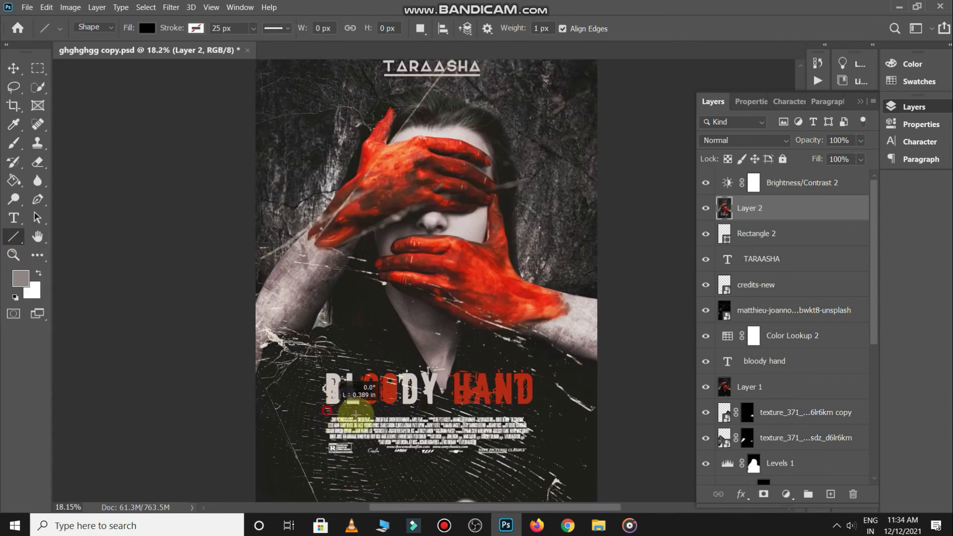
double_click(724, 209)
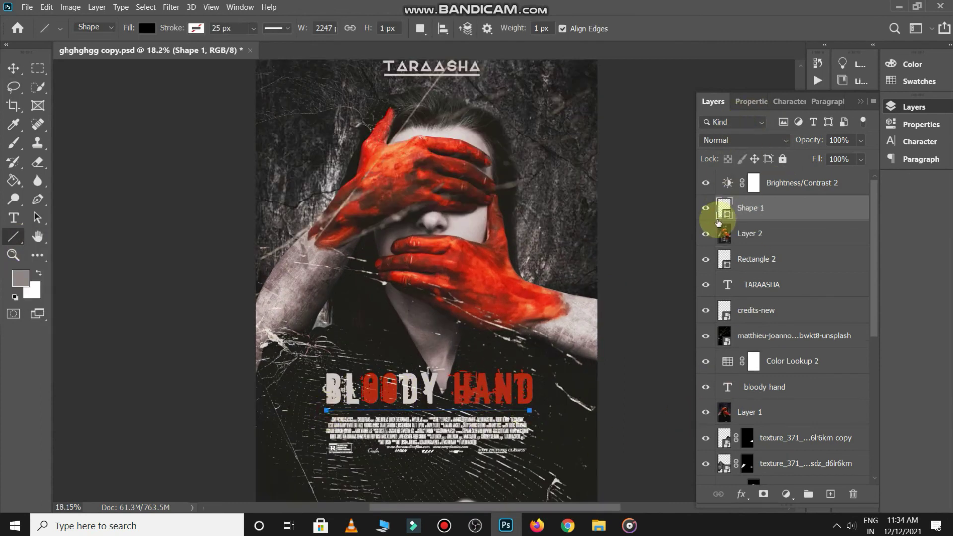